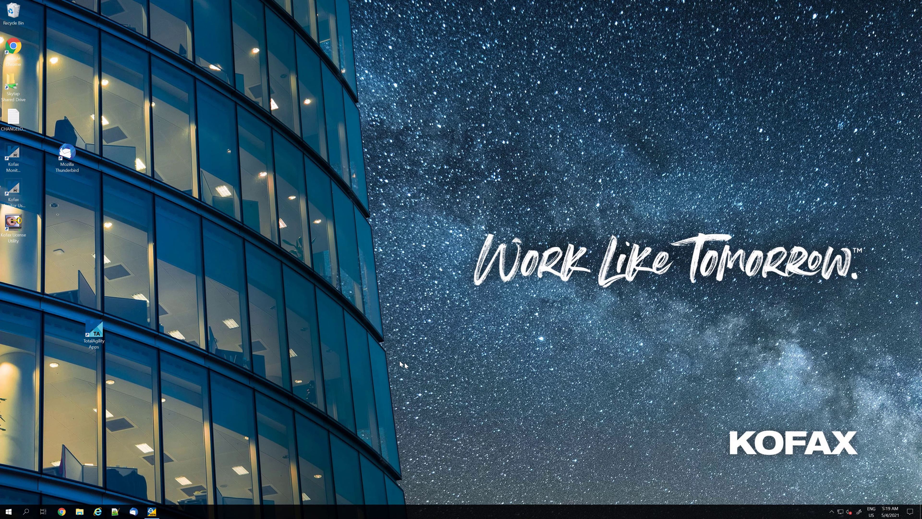
# Launch TotalAgility Apps and start creating a new Quick Workflow.
pyautogui.doubleClick(95, 330)
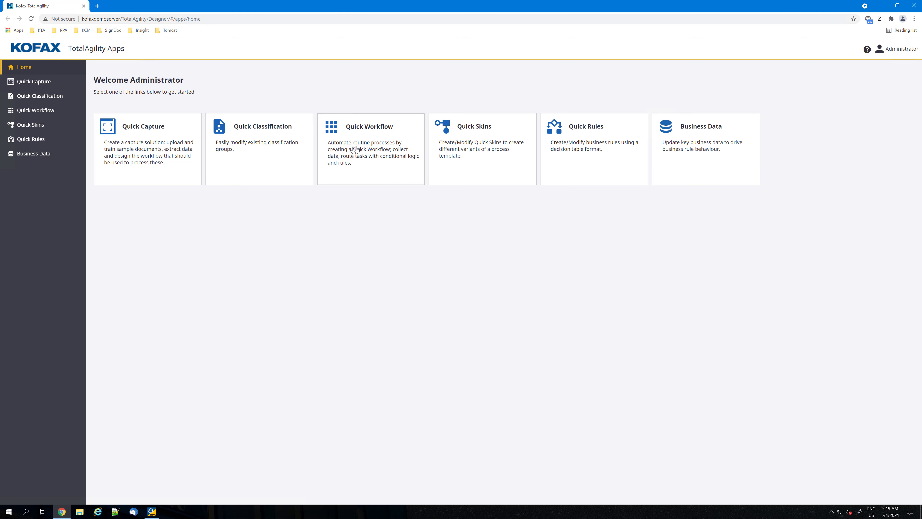
pyautogui.click(366, 147)
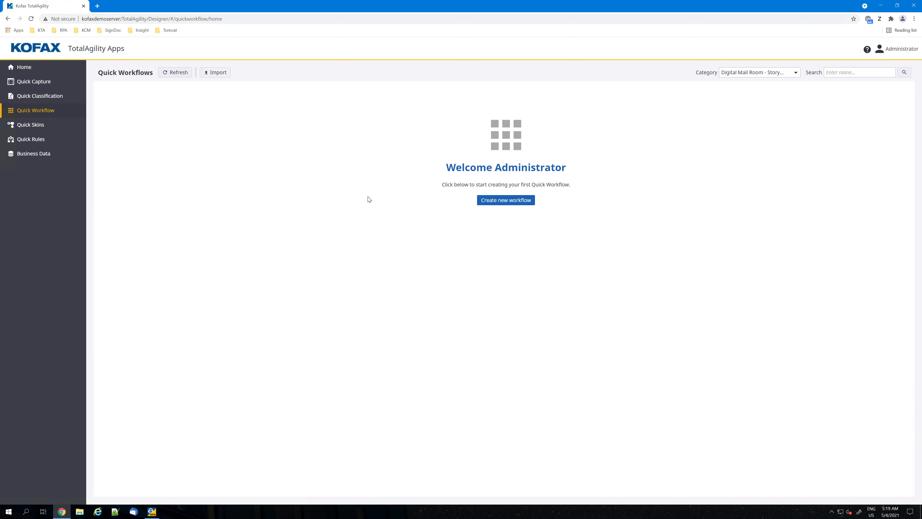
pyautogui.click(497, 202)
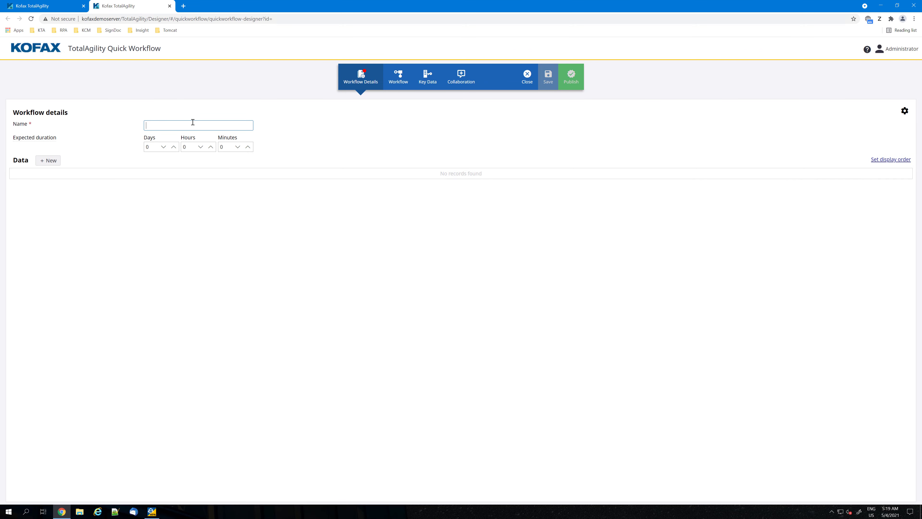
# Name the workflow PreQualifyDemo and set its expected duration to 1 hour.
pyautogui.write('PreQualifyDemo')
pyautogui.click(211, 148)
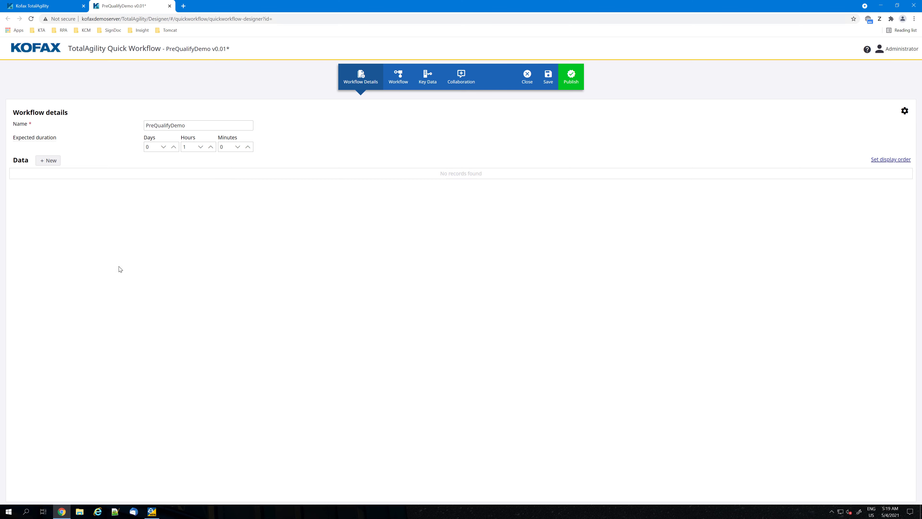
# Add a String data variable named Applicant Name to the workflow and continue to another new variable.
pyautogui.click(52, 166)
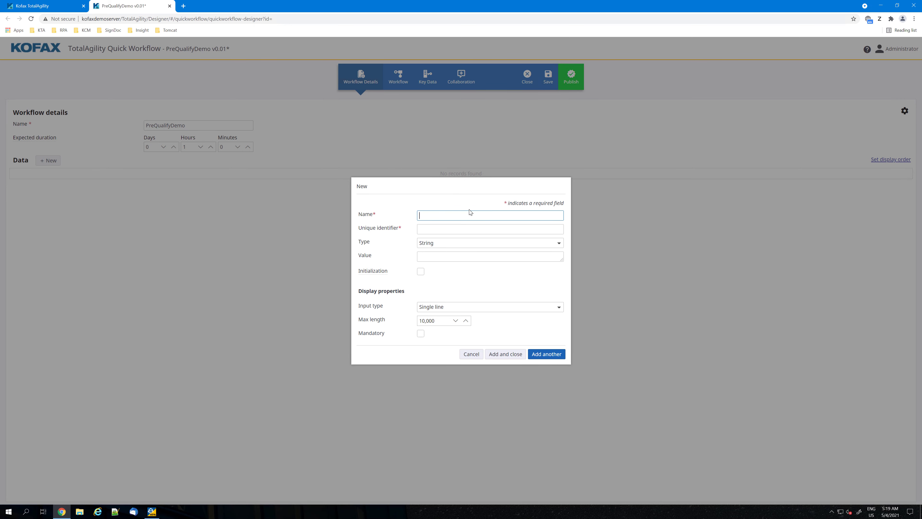
pyautogui.write('Name')
pyautogui.press('Home')
pyautogui.write('Apllicatio')
pyautogui.press('BackSpace')
pyautogui.press('BackSpace')
pyautogui.write('n')
pyautogui.press('BackSpace')
pyautogui.write('p')
pyautogui.press('Tab')
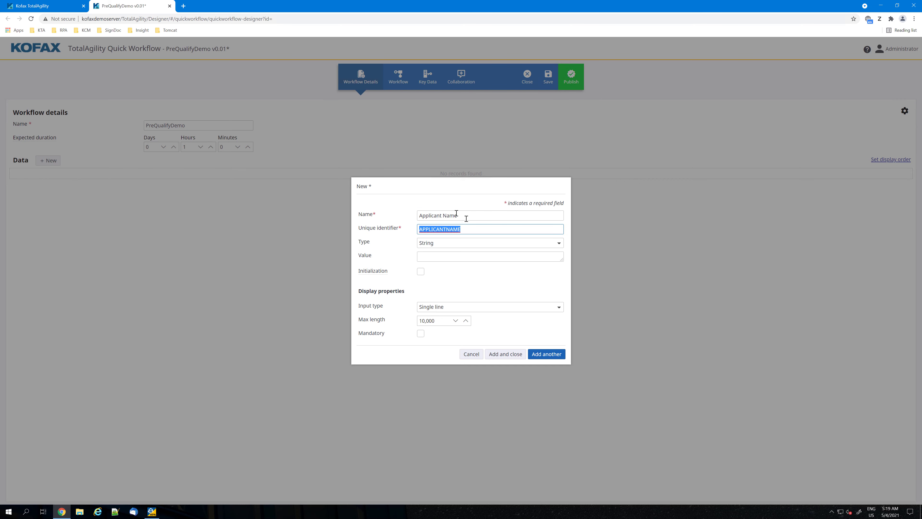
pyautogui.click(457, 243)
pyautogui.click(445, 320)
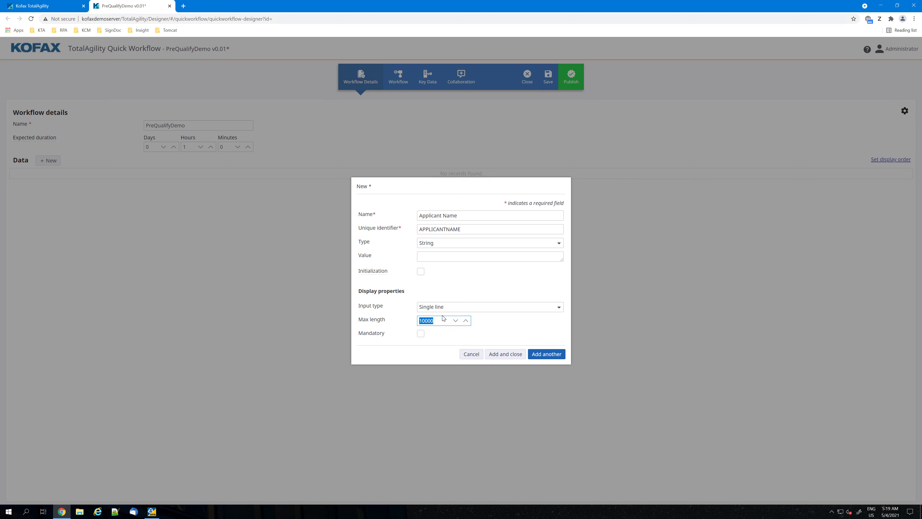
pyautogui.click(540, 358)
# Add a Decimal data variable named Loan Amount and continue to another new variable.
pyautogui.write('L')
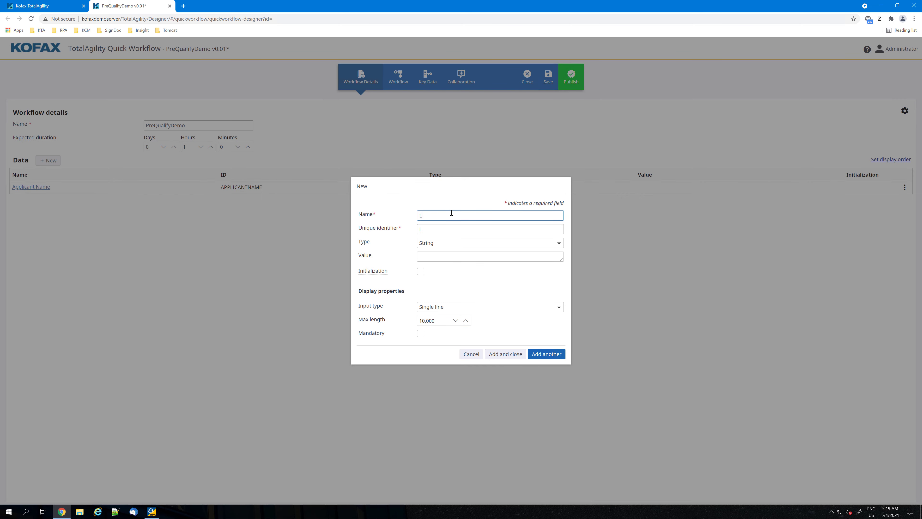
pyautogui.write('oan Amount')
pyautogui.click(474, 243)
pyautogui.click(444, 277)
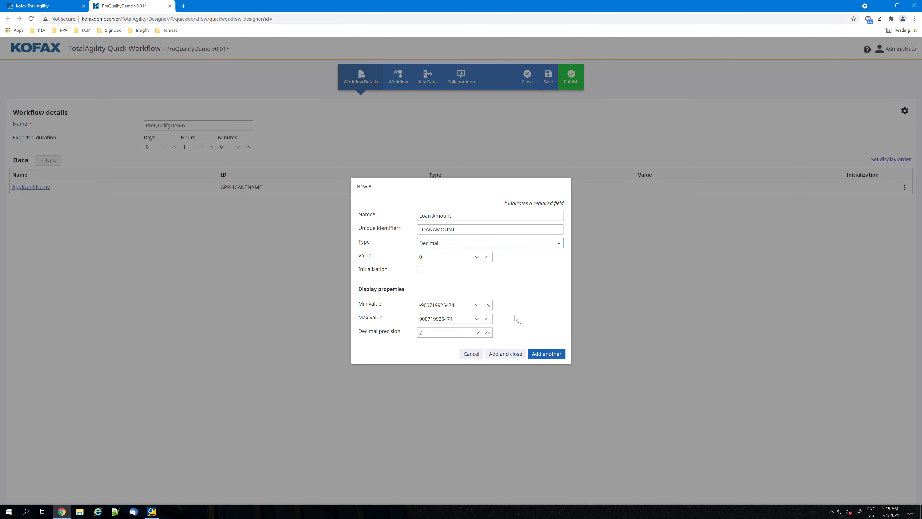
pyautogui.click(546, 358)
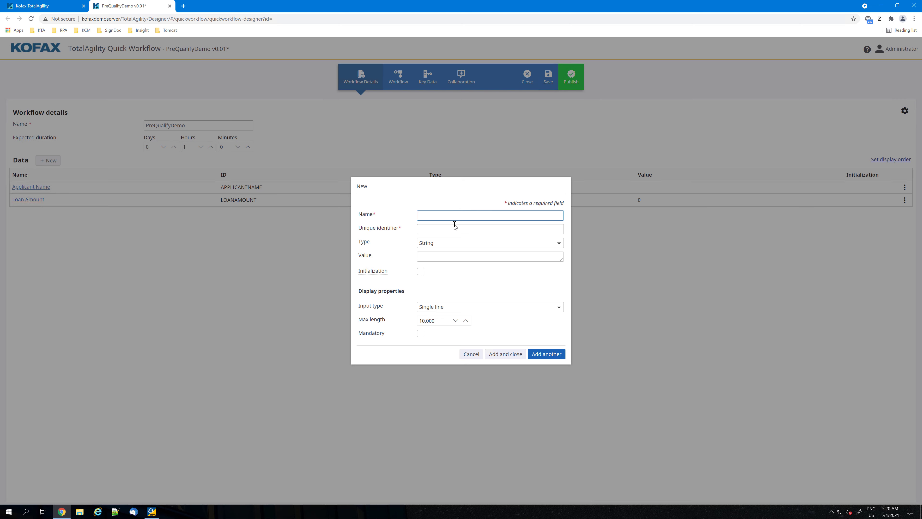
# Add a Decimal data variable named Property Value and continue to another new variable.
pyautogui.write('Propo')
pyautogui.write('rty Value')
pyautogui.click(449, 243)
pyautogui.click(513, 277)
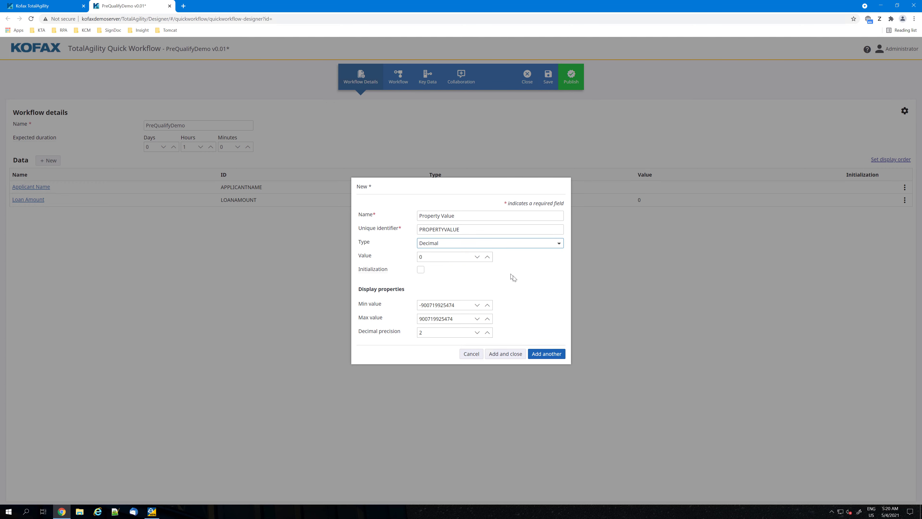
pyautogui.click(540, 354)
# Add a Decimal data variable named Credit Score and finish creating variables.
pyautogui.write('Credit Score')
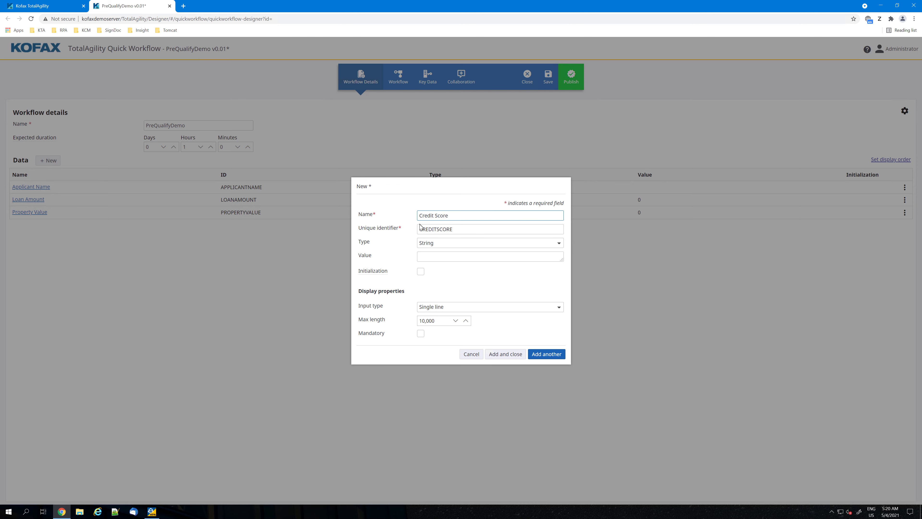
pyautogui.click(436, 243)
pyautogui.click(443, 276)
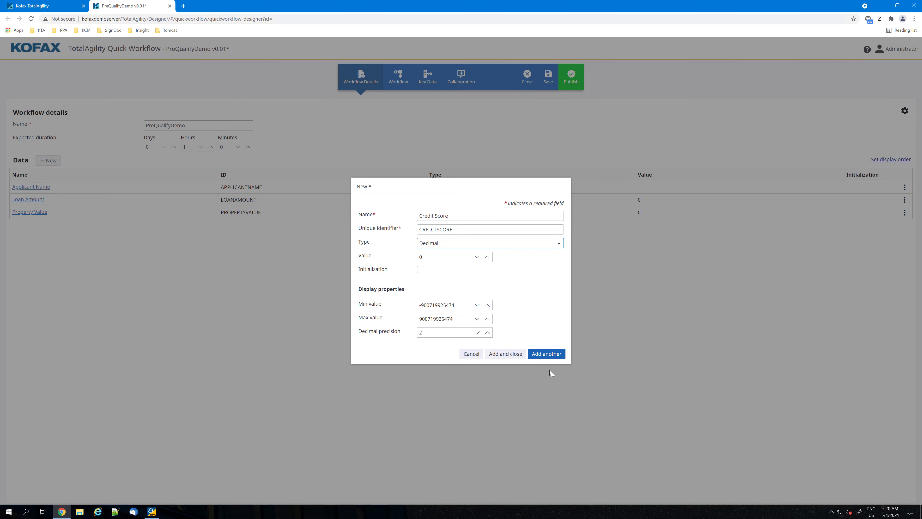
pyautogui.click(509, 355)
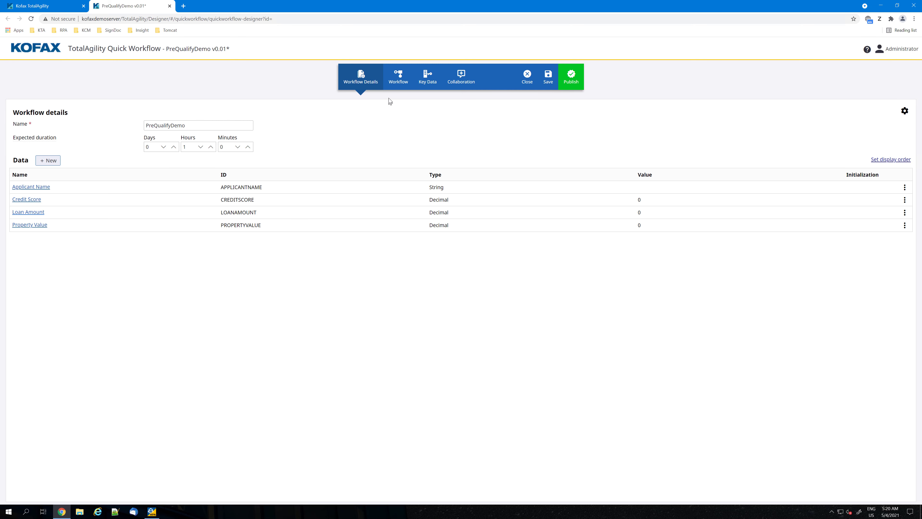
# Begin a new Task activity after Start in the workflow diagram and title it Start Application.
pyautogui.click(393, 84)
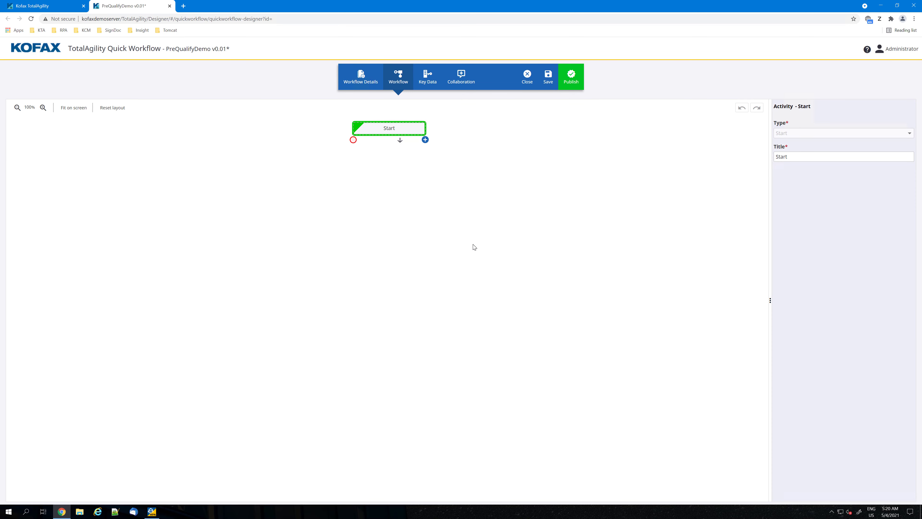
pyautogui.click(425, 140)
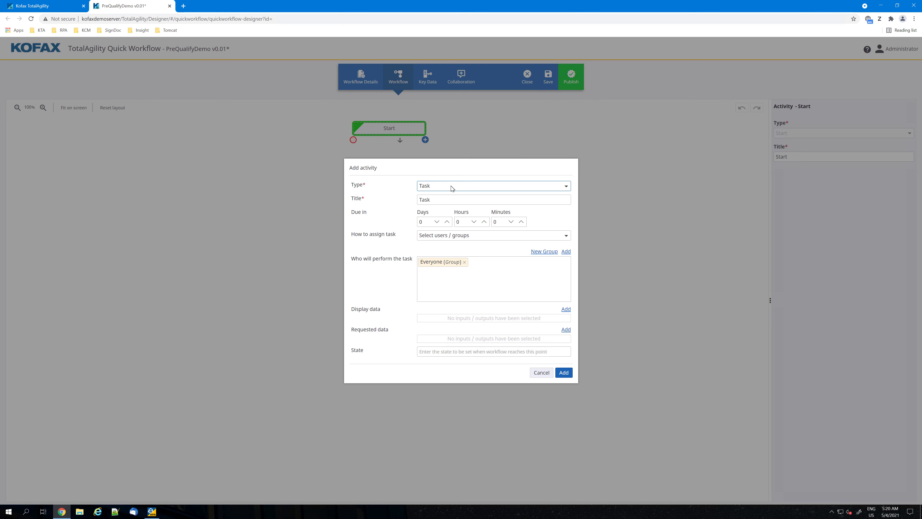
pyautogui.press('Tab')
pyautogui.write('S')
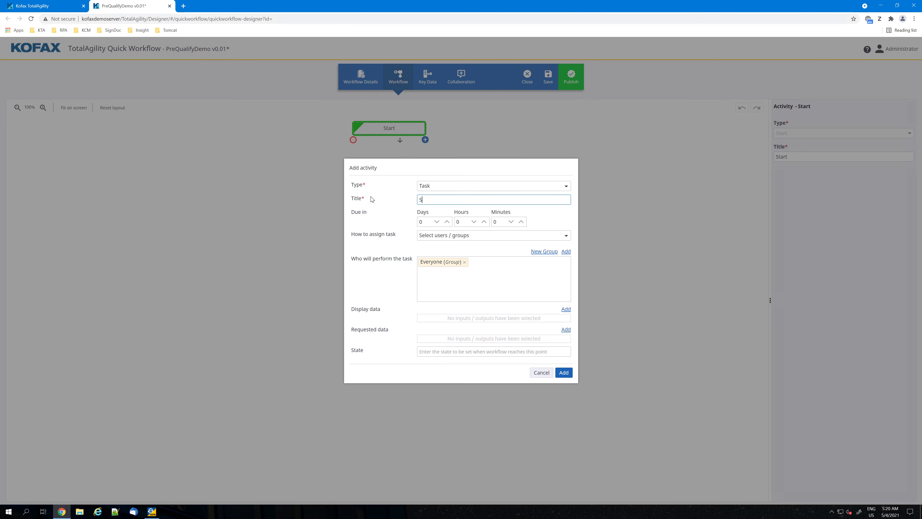
pyautogui.write('tart Application')
# Replace the Everyone group with the Applicant group as the performer of the Start Application task.
pyautogui.click(464, 263)
pyautogui.click(464, 263)
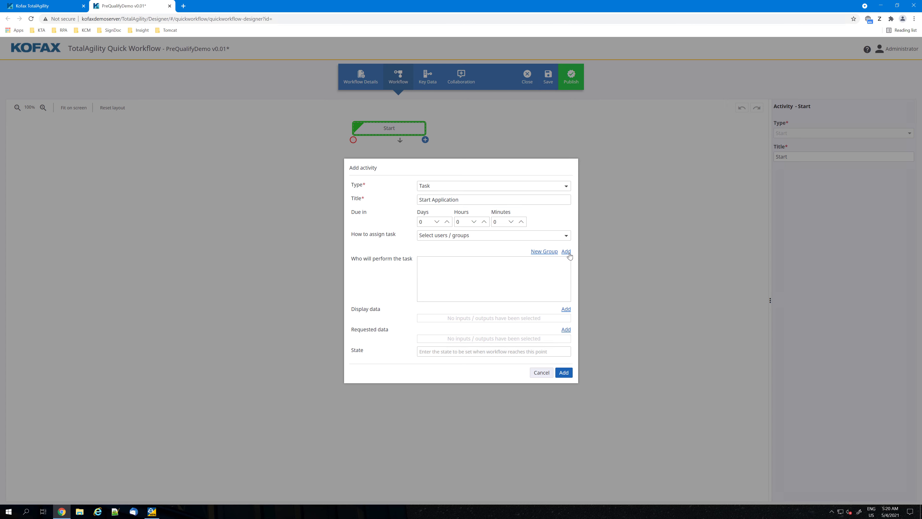
pyautogui.click(566, 251)
pyautogui.click(432, 133)
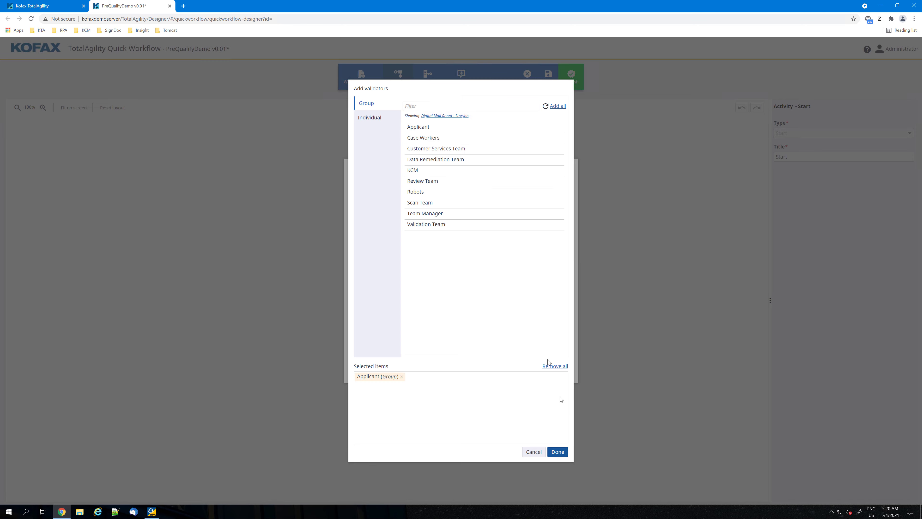
pyautogui.click(558, 451)
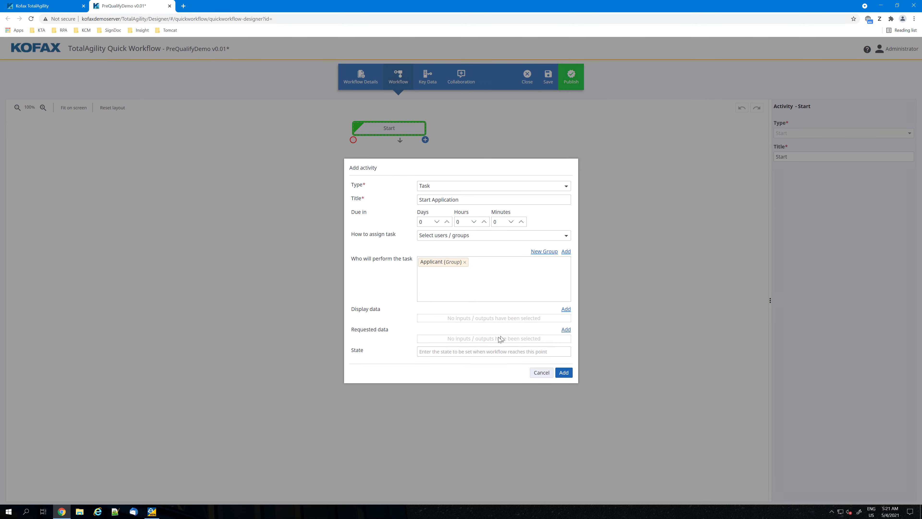
# Request Applicant Name, Credit Score, Loan Amount and Property Value in the Start Application task, and add the task to the workflow.
pyautogui.click(566, 329)
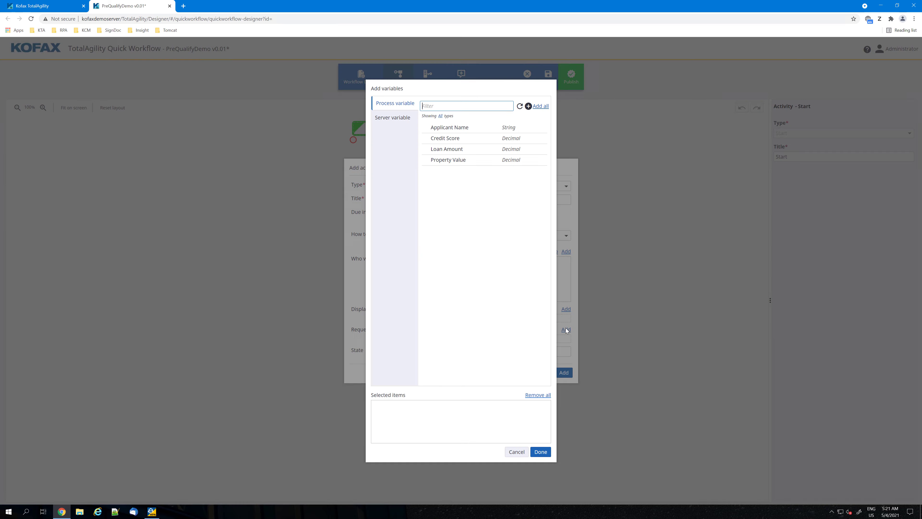
pyautogui.click(441, 129)
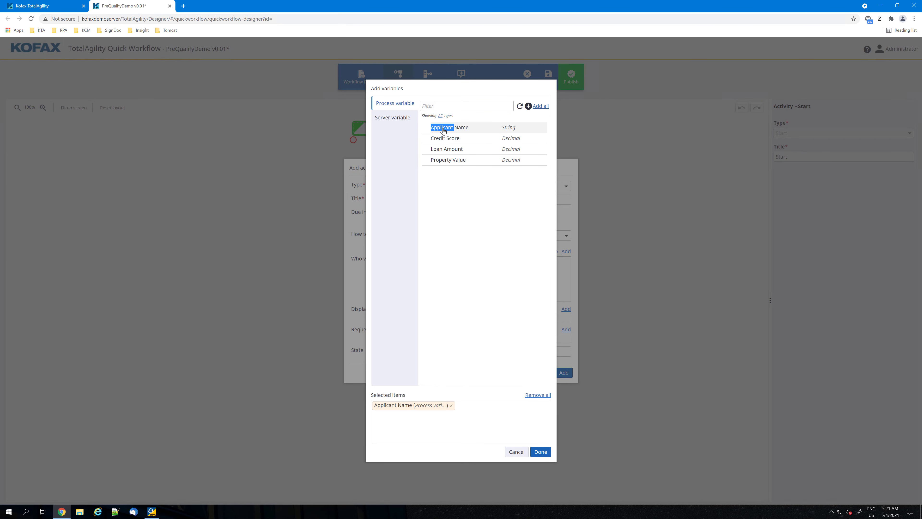
pyautogui.click(442, 139)
pyautogui.click(441, 149)
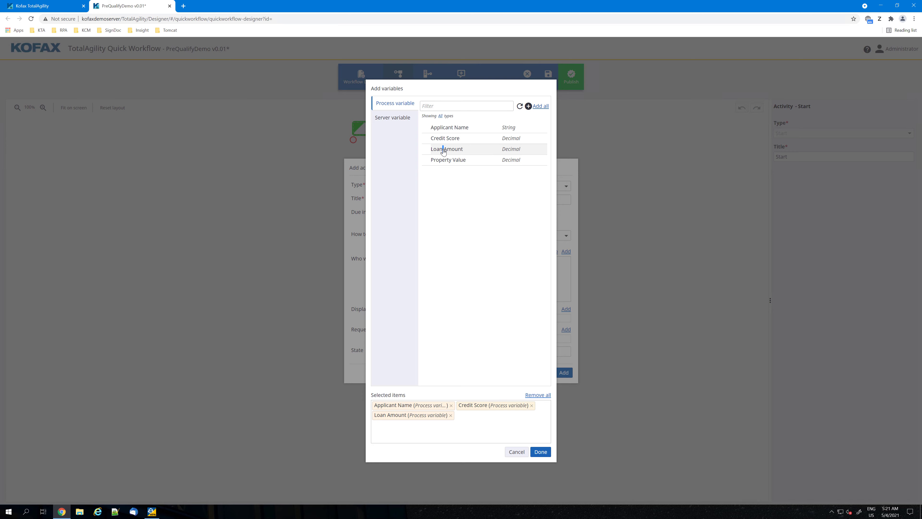
pyautogui.doubleClick(440, 160)
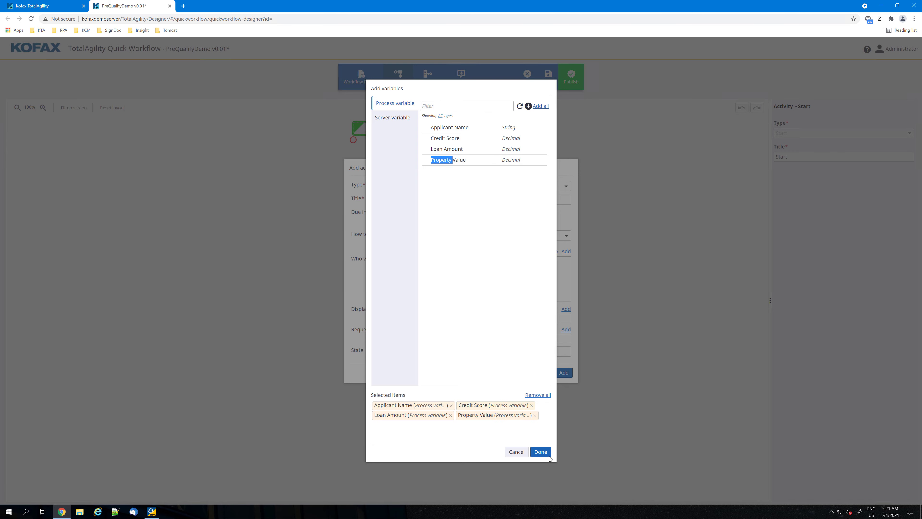
pyautogui.click(540, 452)
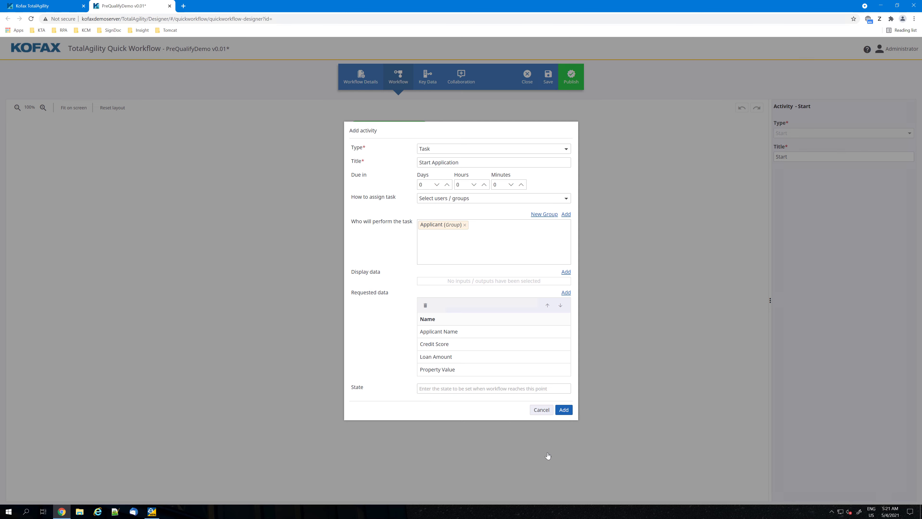
pyautogui.click(564, 410)
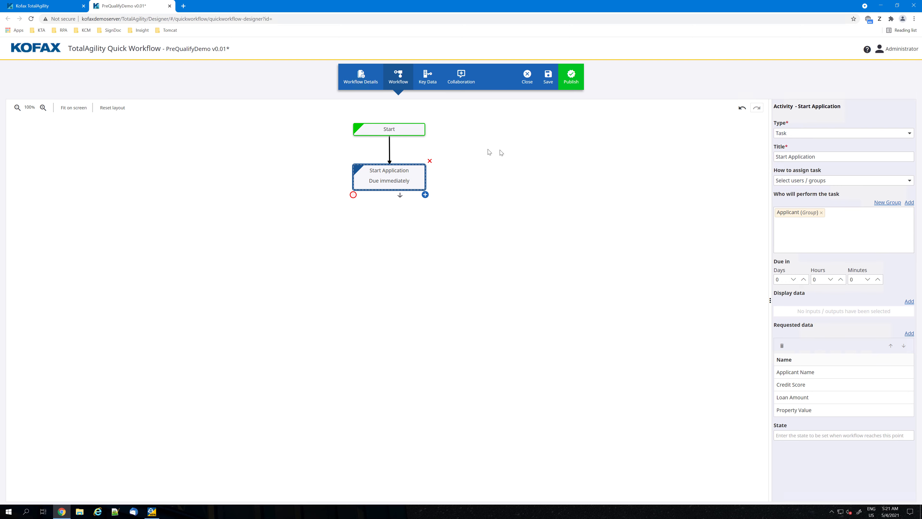
# Begin a new Condition activity after Start Application, giving it a title that starts with "Prop Value > L" and refers to the loan amount.
pyautogui.click(426, 195)
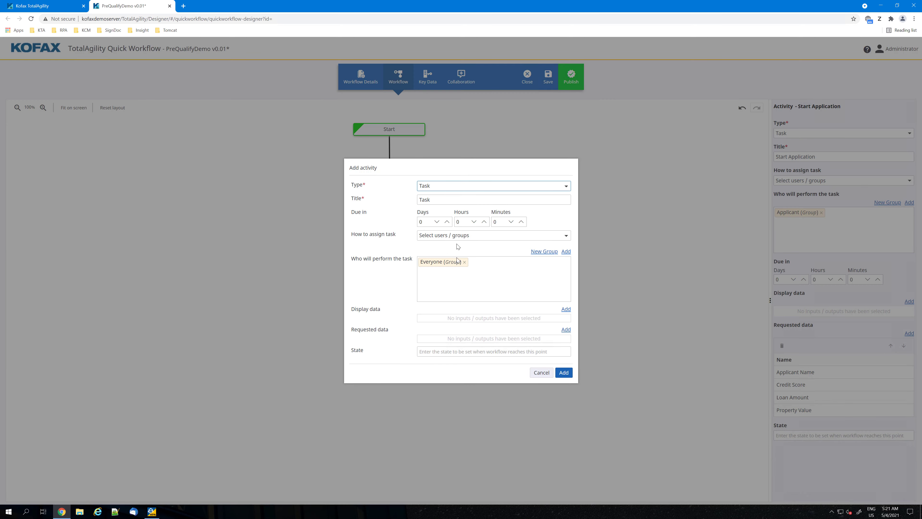
pyautogui.click(434, 186)
pyautogui.click(434, 219)
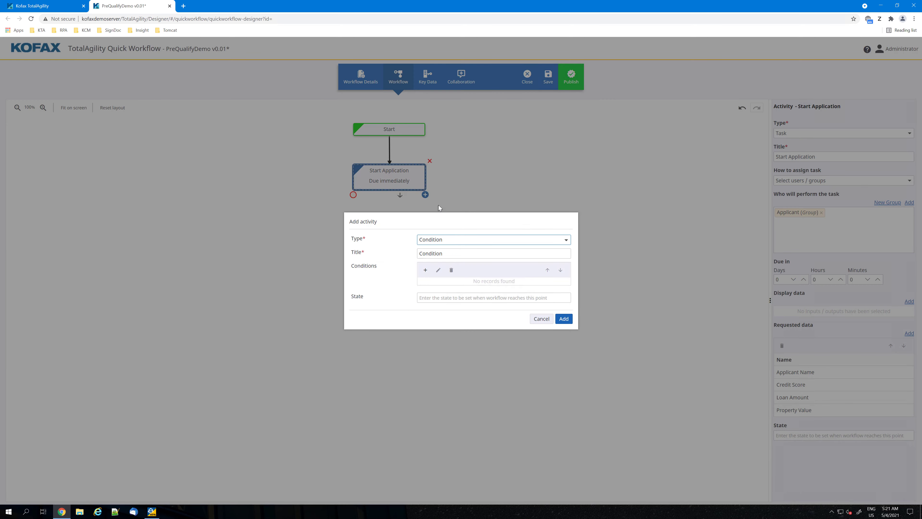
pyautogui.click(462, 255)
pyautogui.write('PR')
pyautogui.press('BackSpace')
pyautogui.write('rop Value > L')
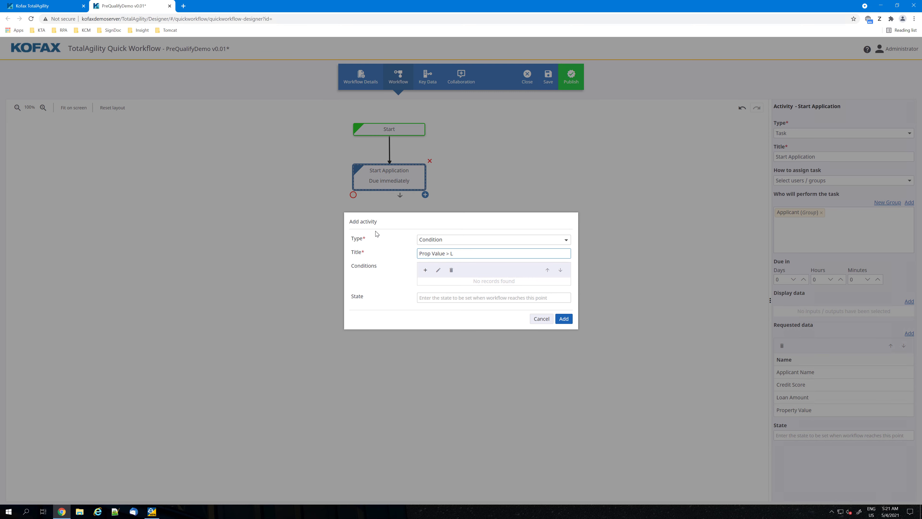
pyautogui.write('Amount')
# Create a new condition with the rule Loan Amount <= Property Value, using the process variables.
pyautogui.click(425, 269)
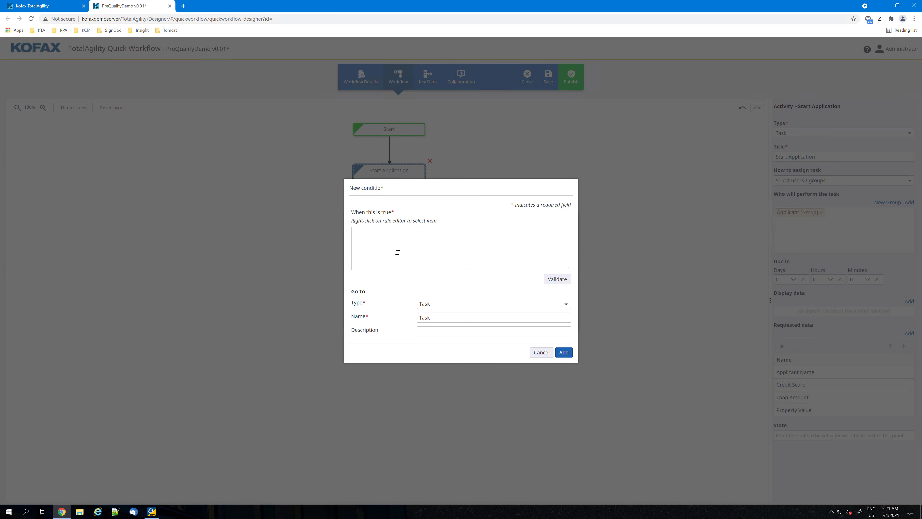
pyautogui.rightClick(367, 239)
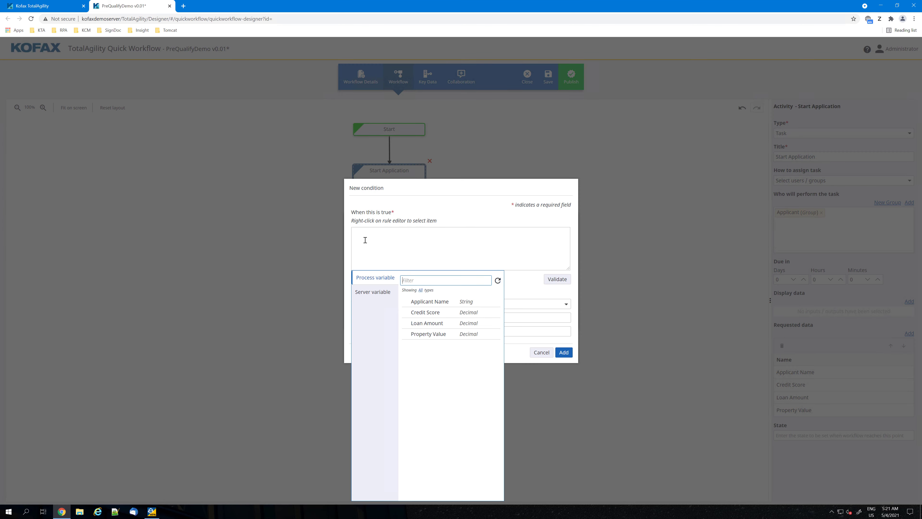
pyautogui.click(422, 325)
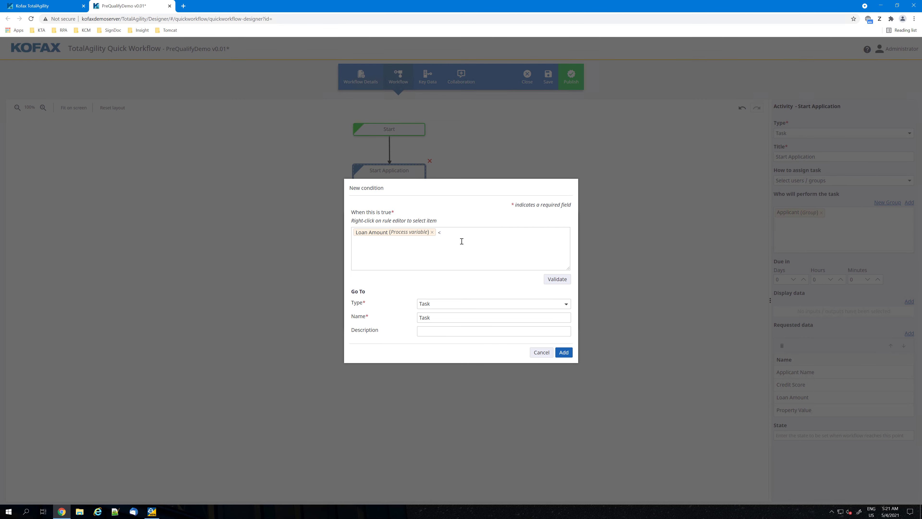
pyautogui.rightClick(461, 233)
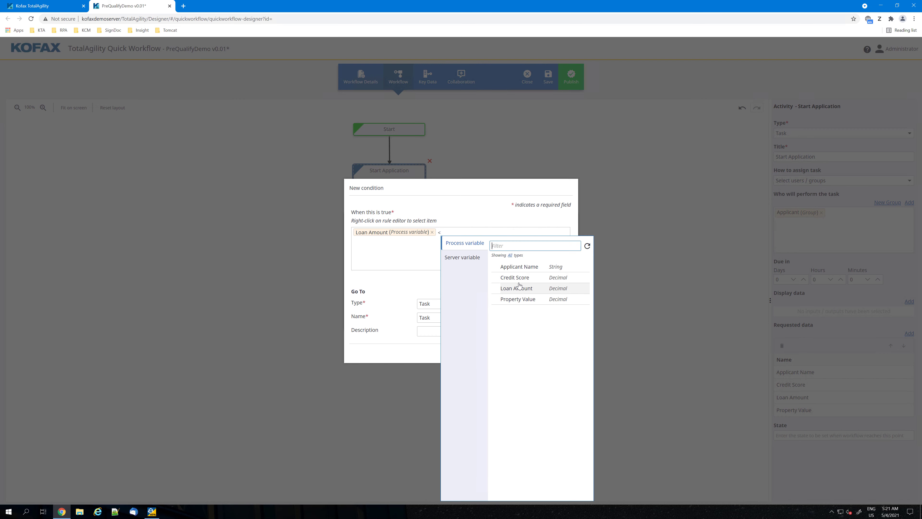
pyautogui.click(519, 299)
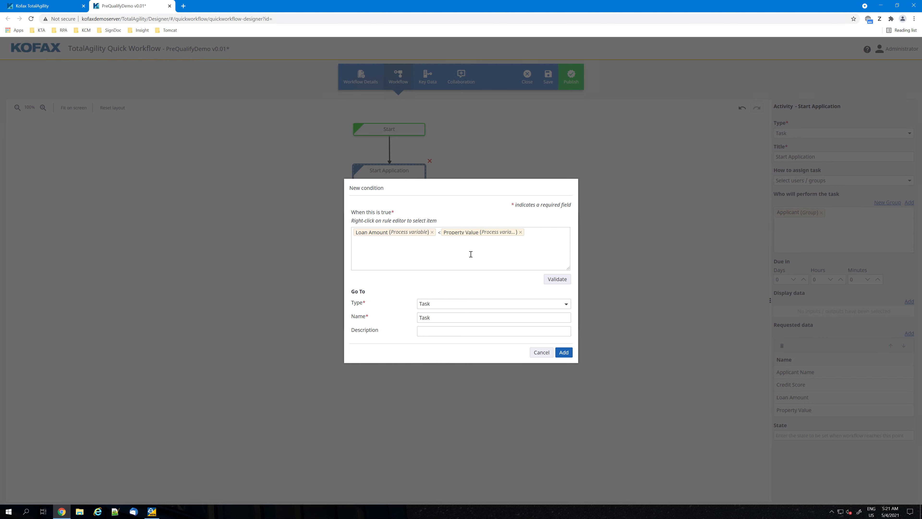
pyautogui.write('=')
# Name the condition's destination task Credit Check and add the condition to the activity.
pyautogui.doubleClick(444, 320)
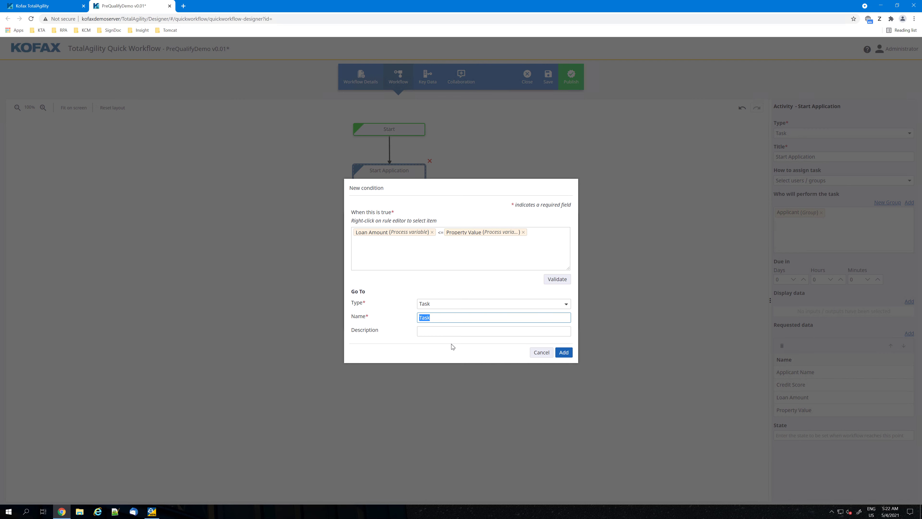
pyautogui.write('Credit Check')
pyautogui.click(563, 352)
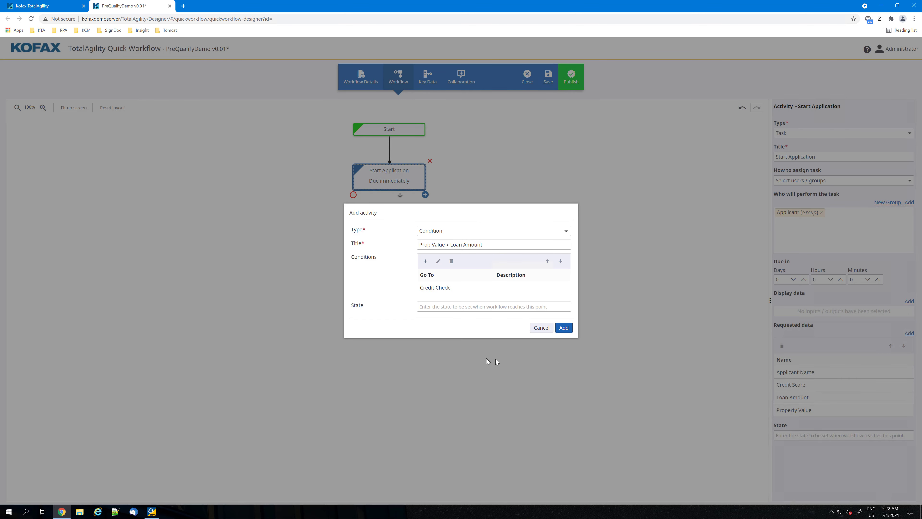
# Create a second condition with the rule Loan Amount > Property Value, using the process variables.
pyautogui.click(425, 261)
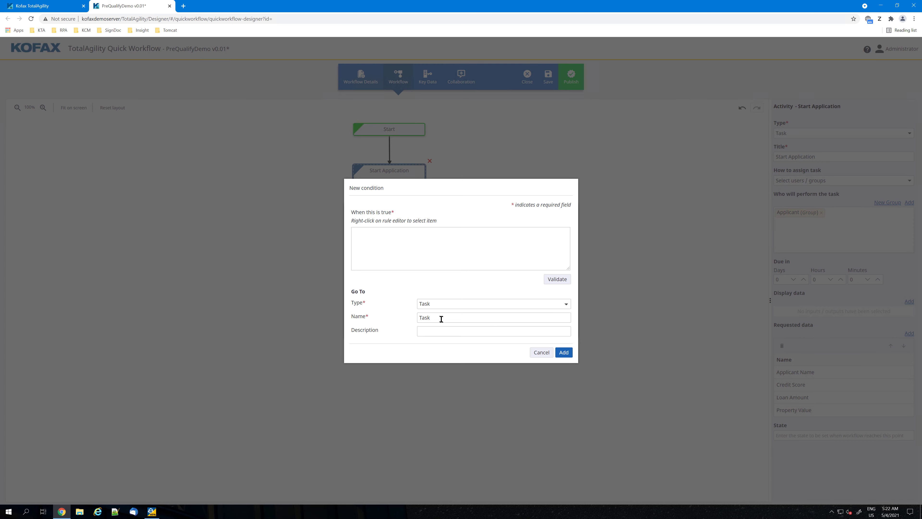
pyautogui.rightClick(412, 262)
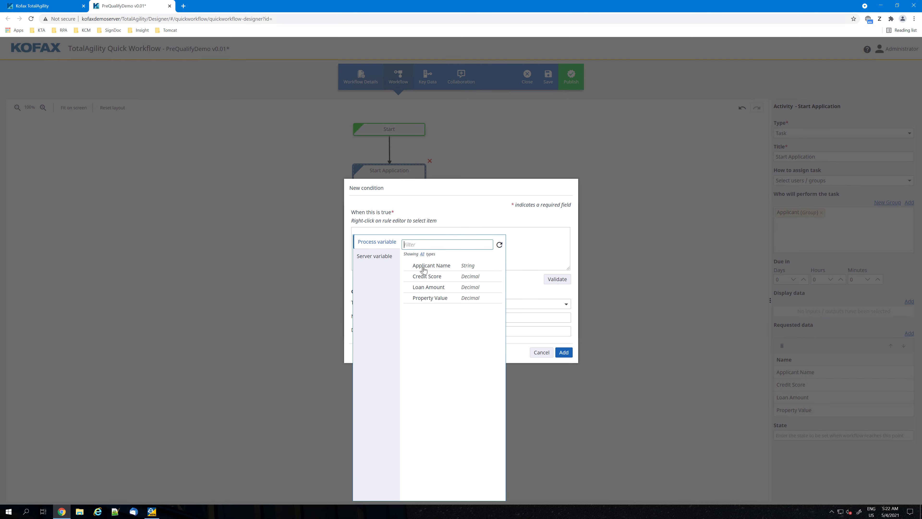
pyautogui.click(432, 286)
pyautogui.rightClick(437, 239)
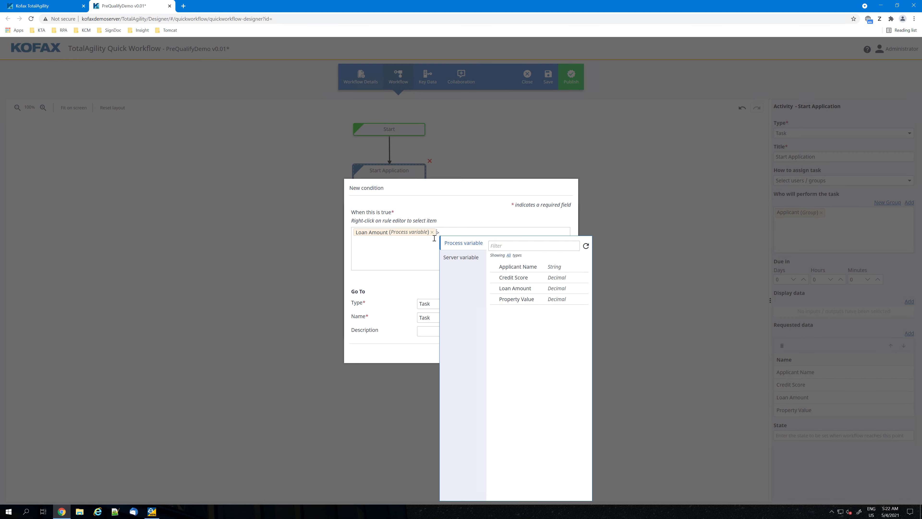
pyautogui.click(470, 232)
pyautogui.rightClick(468, 234)
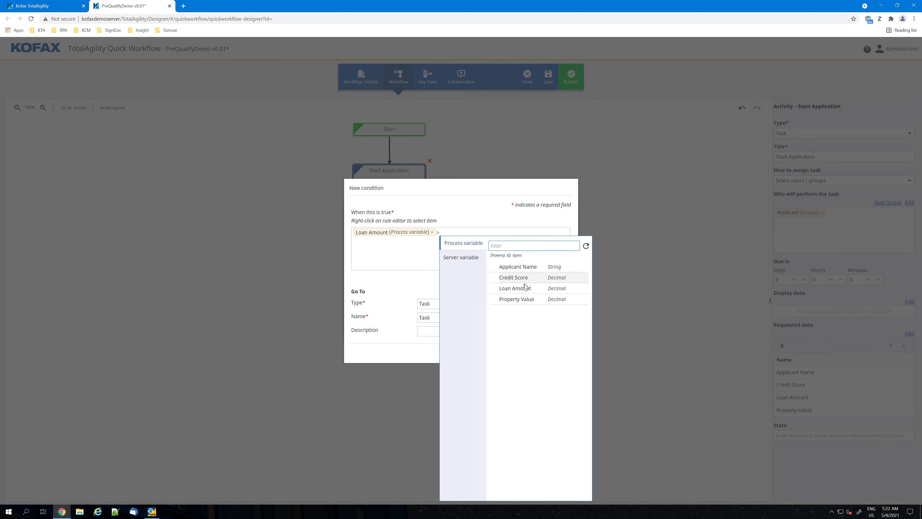
pyautogui.click(517, 299)
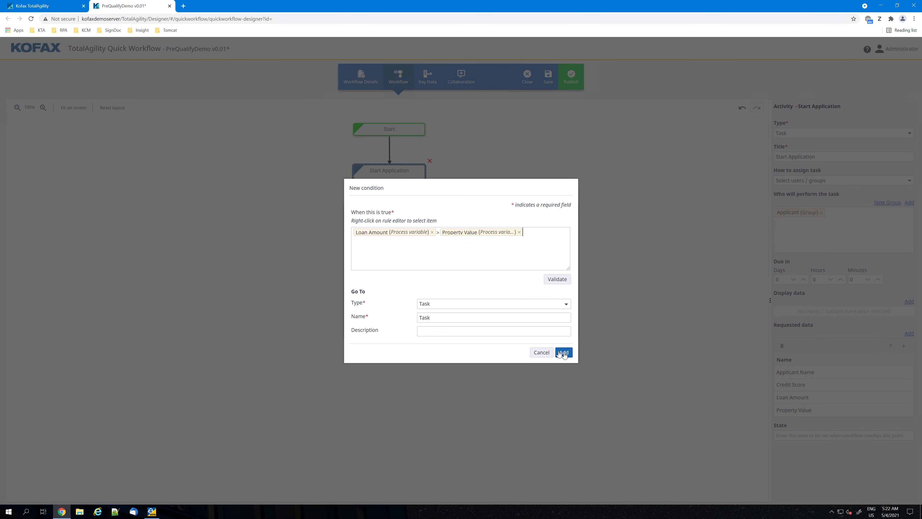
# Route the second condition to End, and add the completed Condition activity to the workflow.
pyautogui.click(484, 305)
pyautogui.click(431, 360)
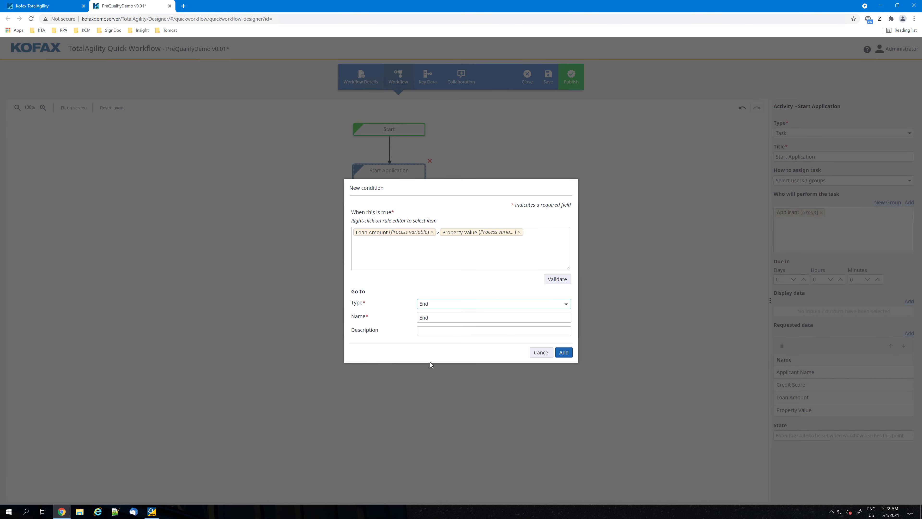
pyautogui.click(563, 352)
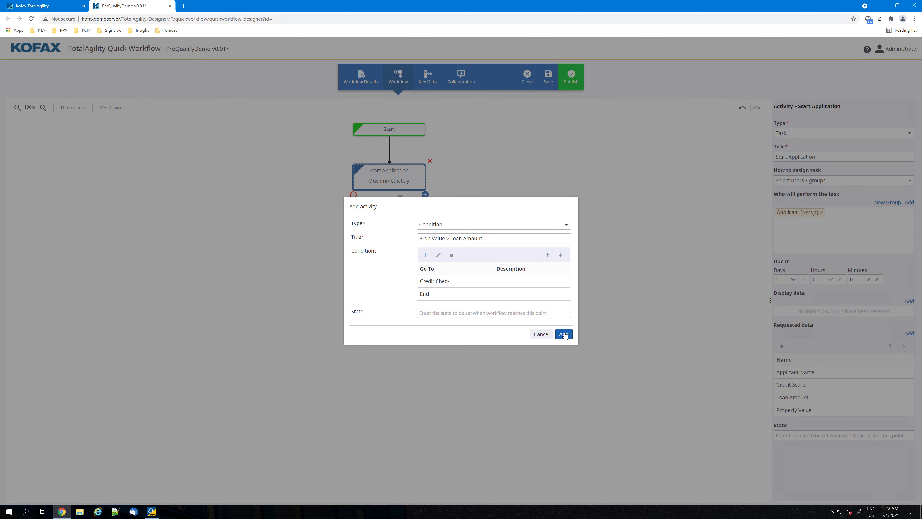
pyautogui.click(564, 334)
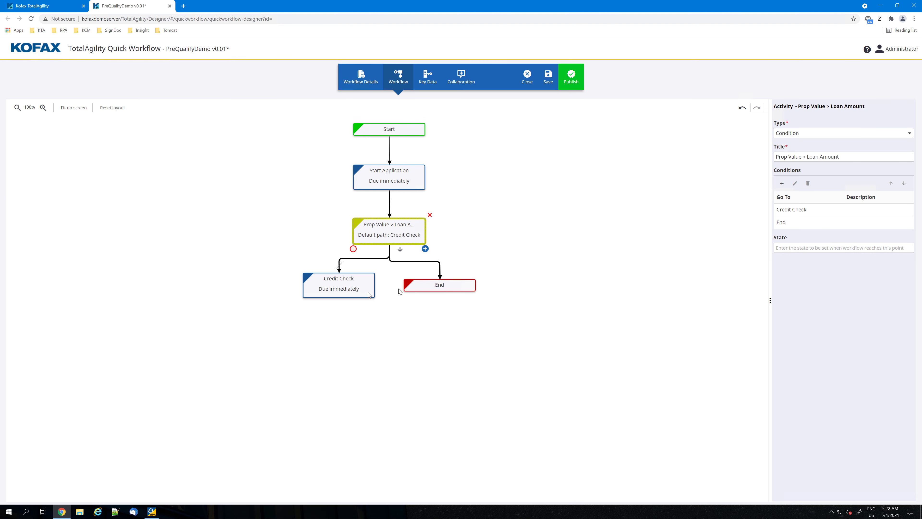
# Replace the Everyone group with the Robots group as the performer of the Credit Check task.
pyautogui.click(332, 287)
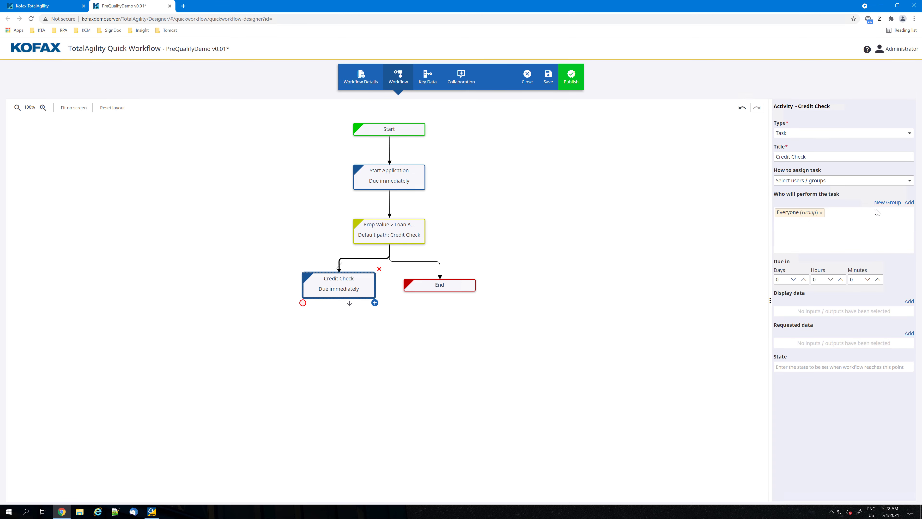
pyautogui.click(821, 213)
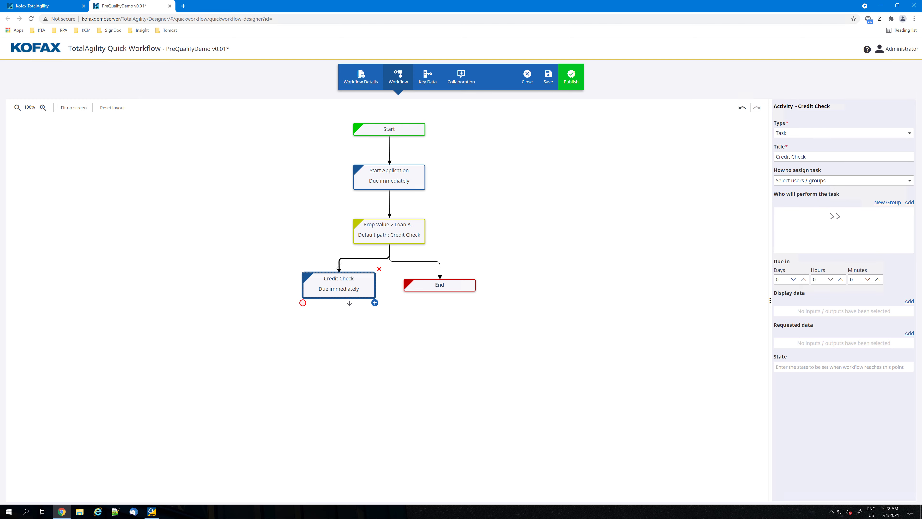
pyautogui.click(910, 204)
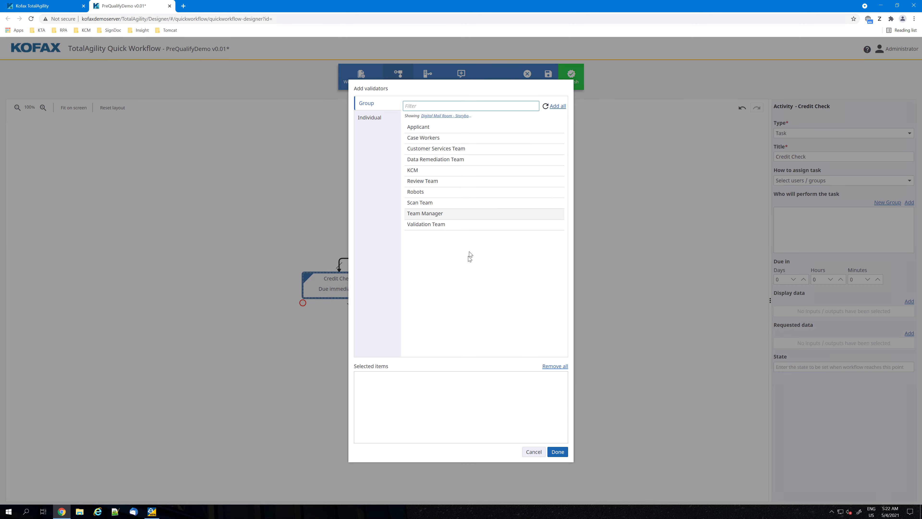
pyautogui.click(418, 192)
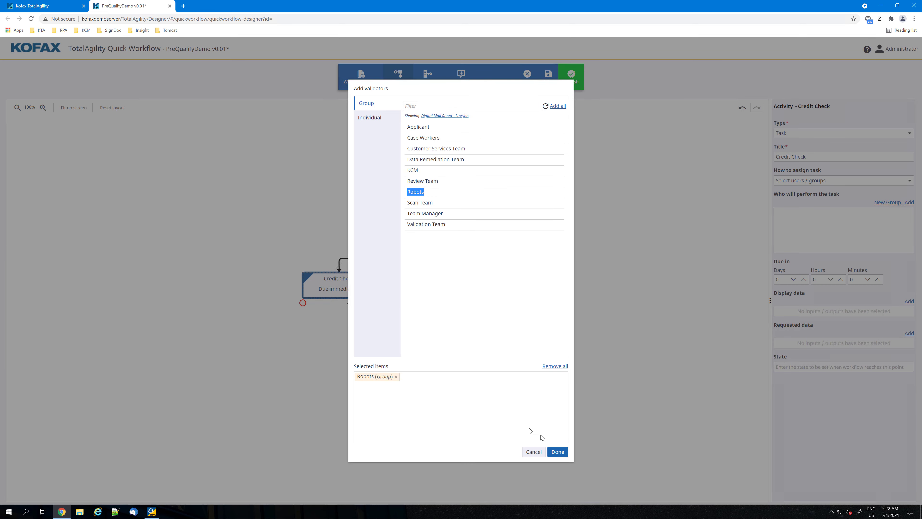
pyautogui.click(558, 452)
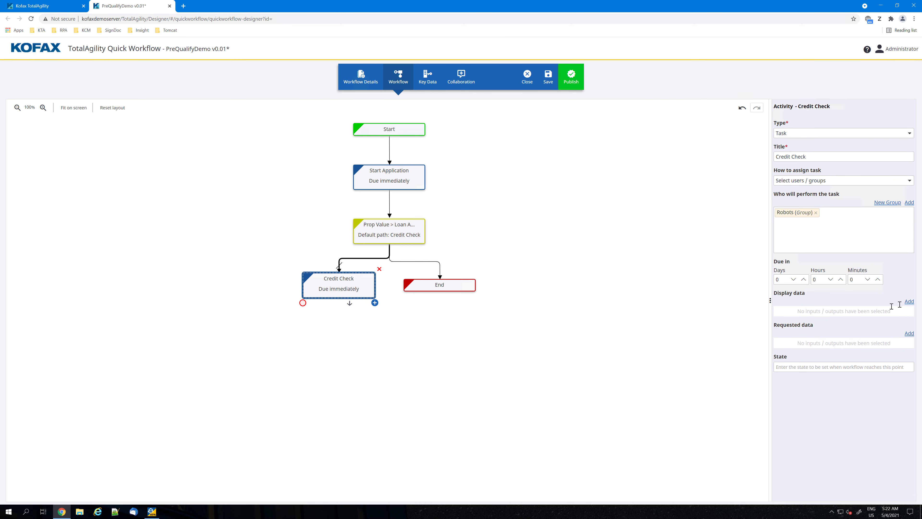
# Set the Credit Check task to display Applicant Name and request Credit Score.
pyautogui.click(909, 301)
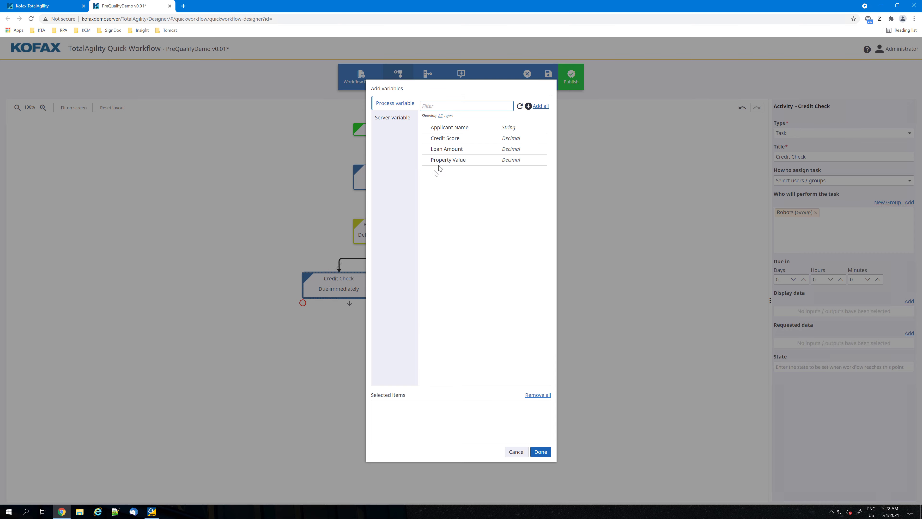
pyautogui.doubleClick(467, 131)
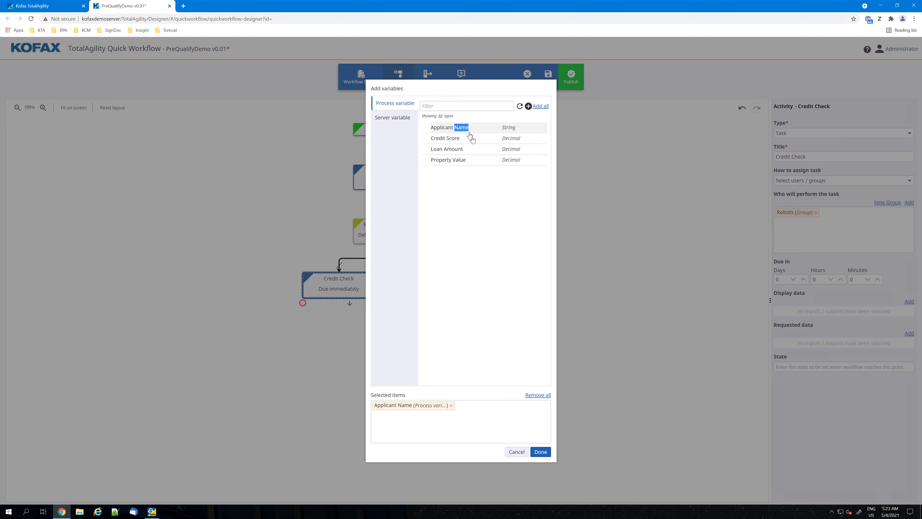
pyautogui.click(540, 452)
pyautogui.click(910, 364)
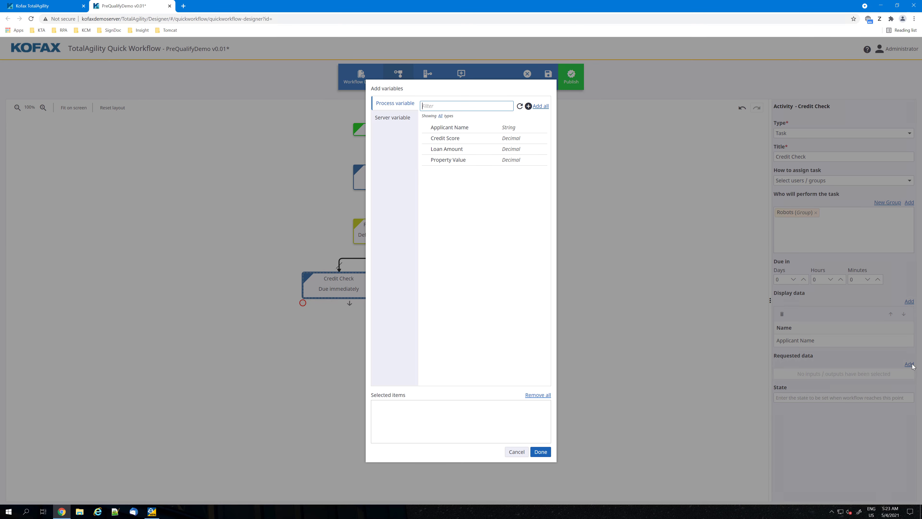
pyautogui.doubleClick(511, 138)
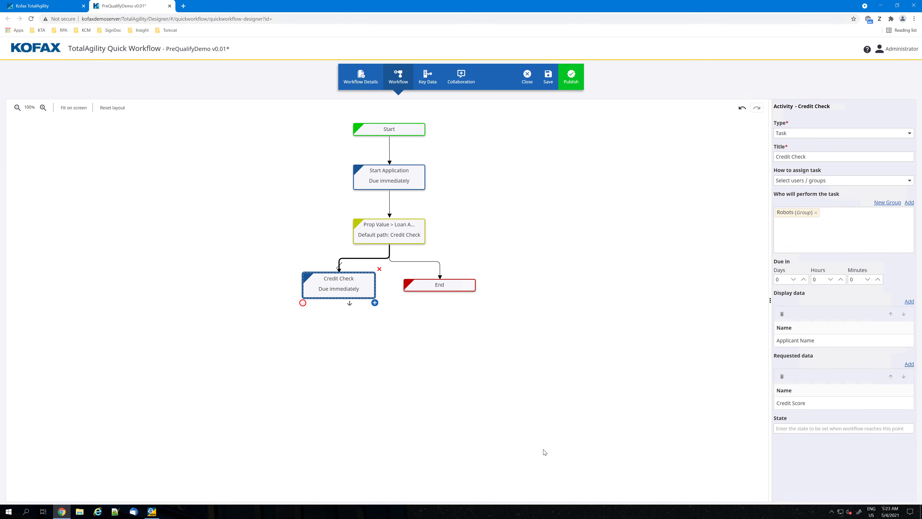
pyautogui.click(541, 452)
# Begin a new Condition activity after Credit Check, with a condition that routes Credit Score <600 to End.
pyautogui.click(374, 303)
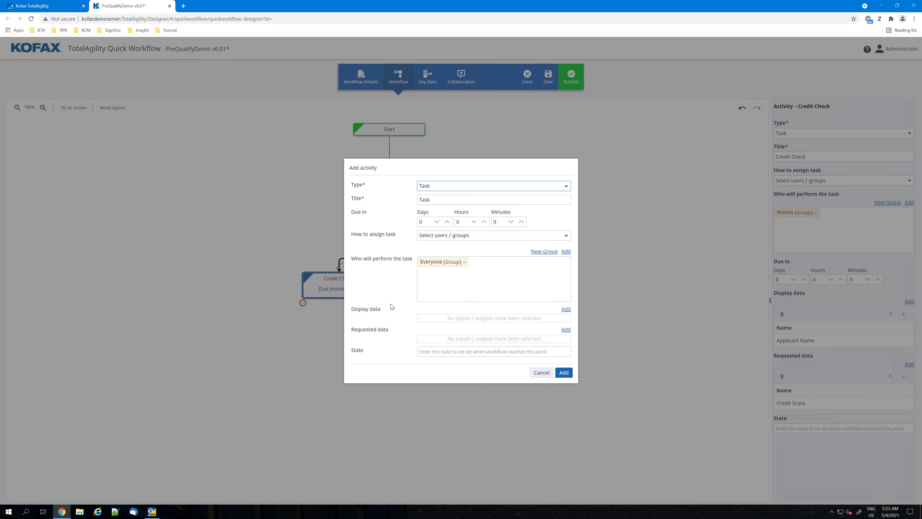
pyautogui.click(437, 187)
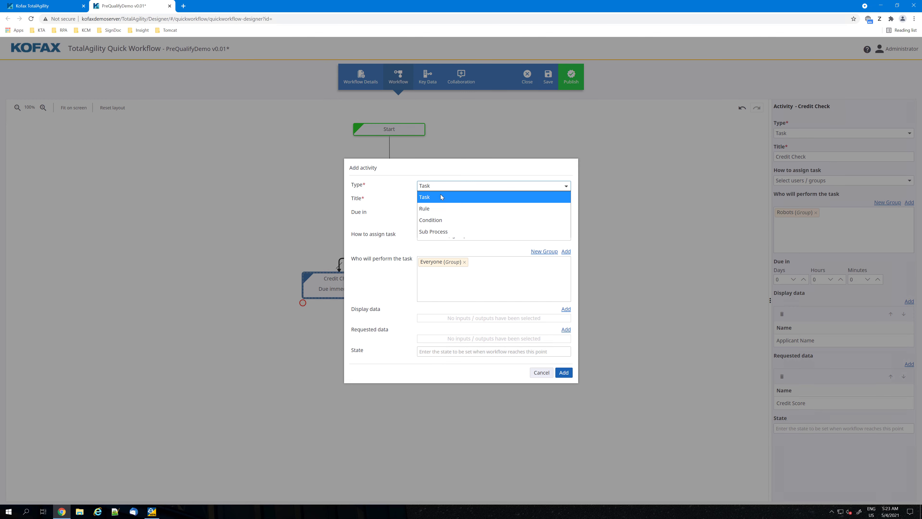
pyautogui.click(439, 220)
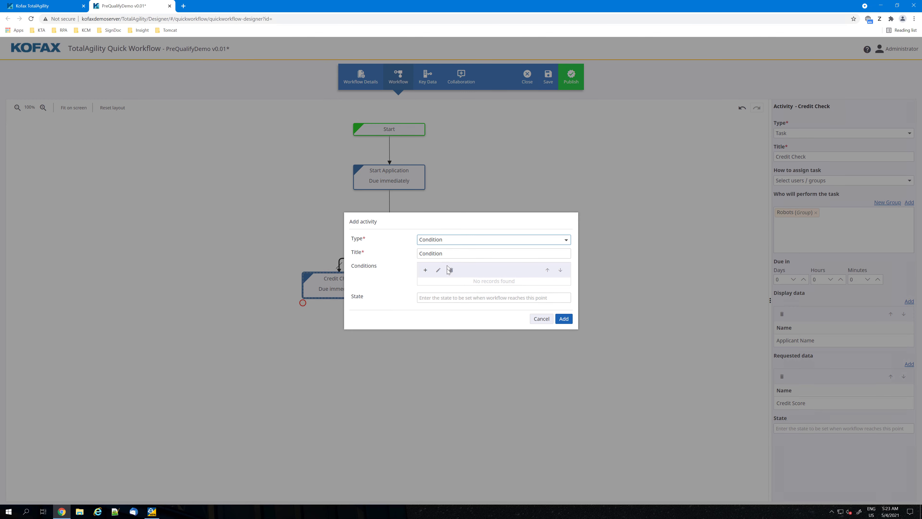
pyautogui.click(425, 270)
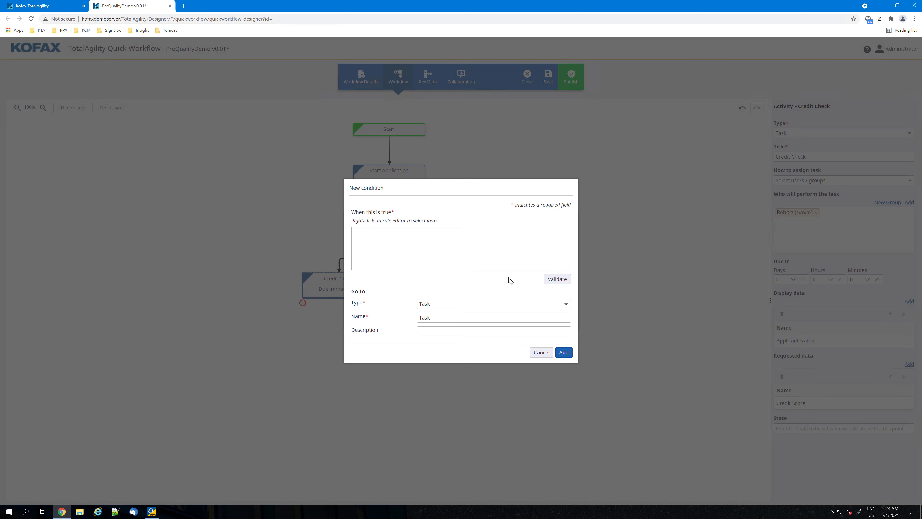
pyautogui.rightClick(450, 257)
pyautogui.click(441, 312)
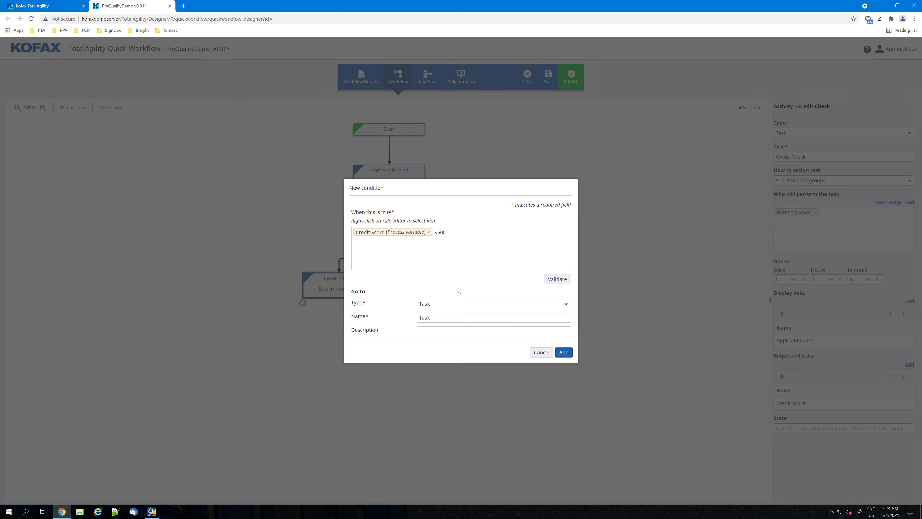
pyautogui.click(474, 307)
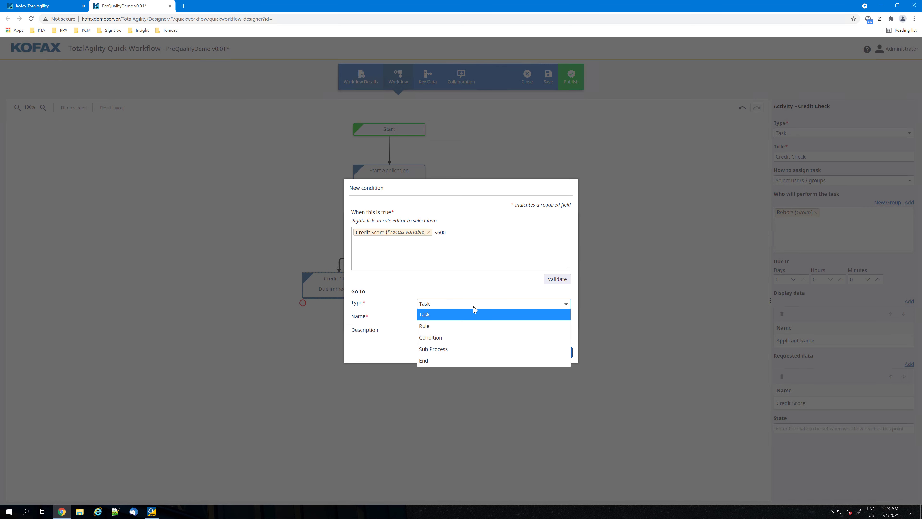
pyautogui.click(433, 358)
pyautogui.click(565, 353)
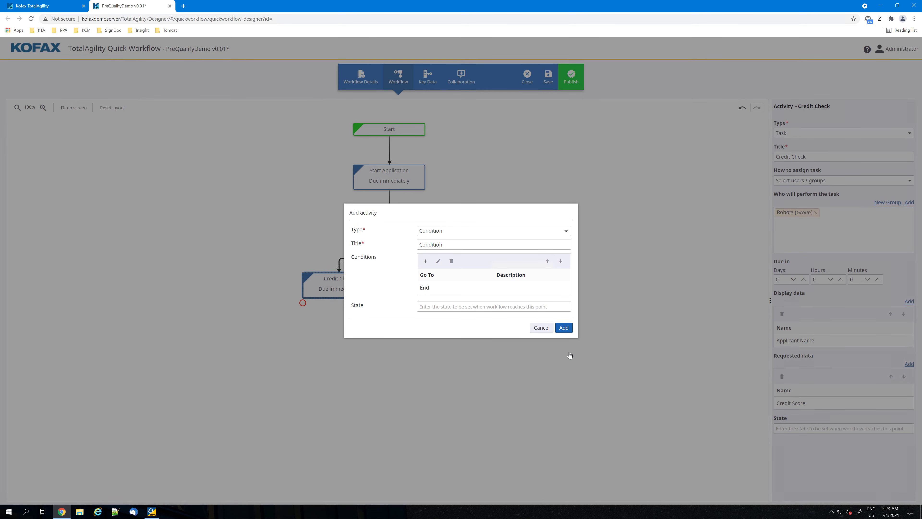
# Create a second condition with the rule Credit Score >=600, using the process variable.
pyautogui.click(425, 262)
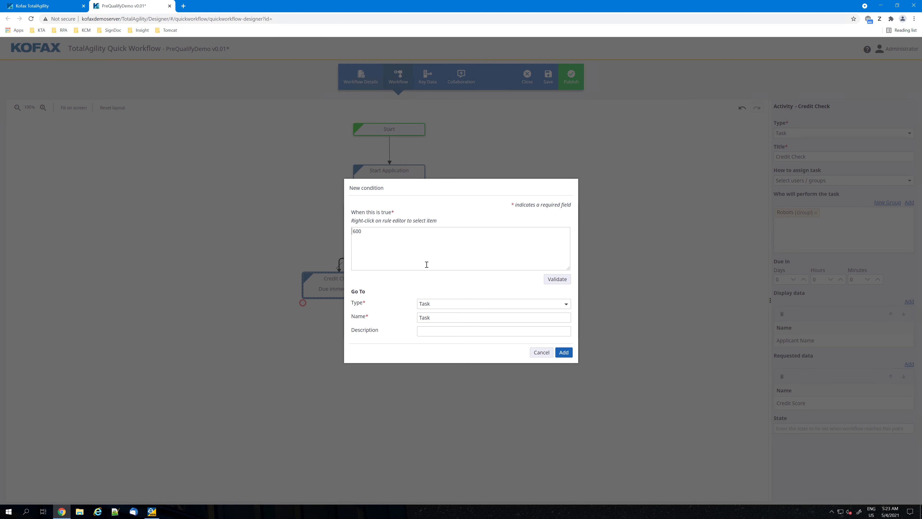
pyautogui.rightClick(427, 265)
pyautogui.click(450, 277)
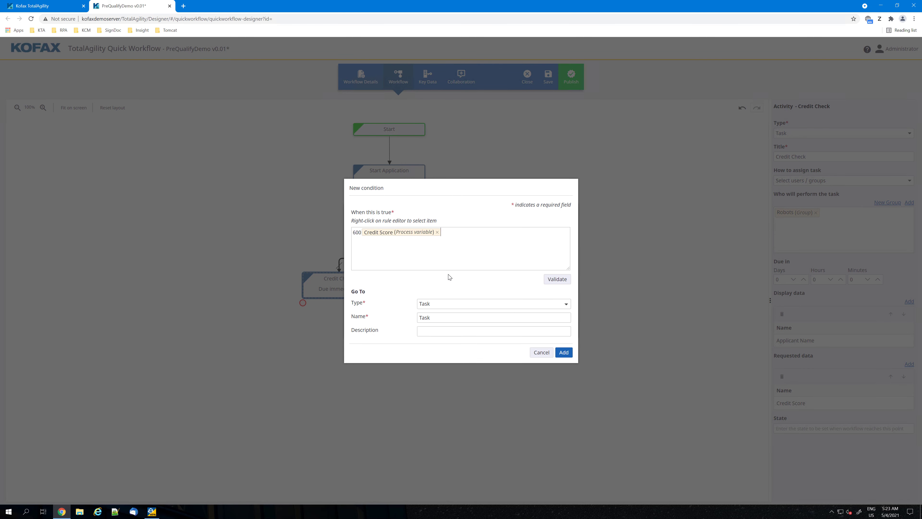
pyautogui.press('BackSpace')
pyautogui.press('BackSpace')
pyautogui.press('BackSpace')
# Name the second condition's destination task Inform Applicant, and add the completed Condition activity to the workflow.
pyautogui.moveTo(446, 316); pyautogui.dragTo(382, 318)
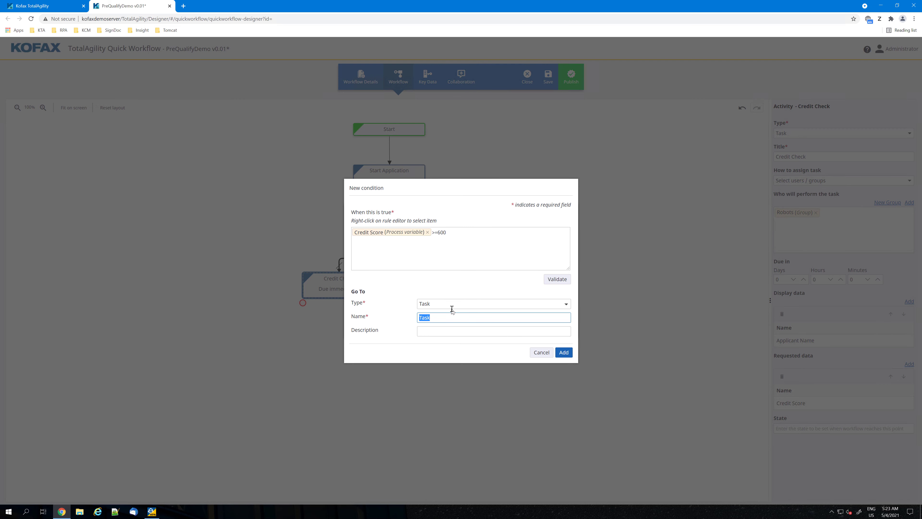
pyautogui.write('Inform Applicant')
pyautogui.click(564, 352)
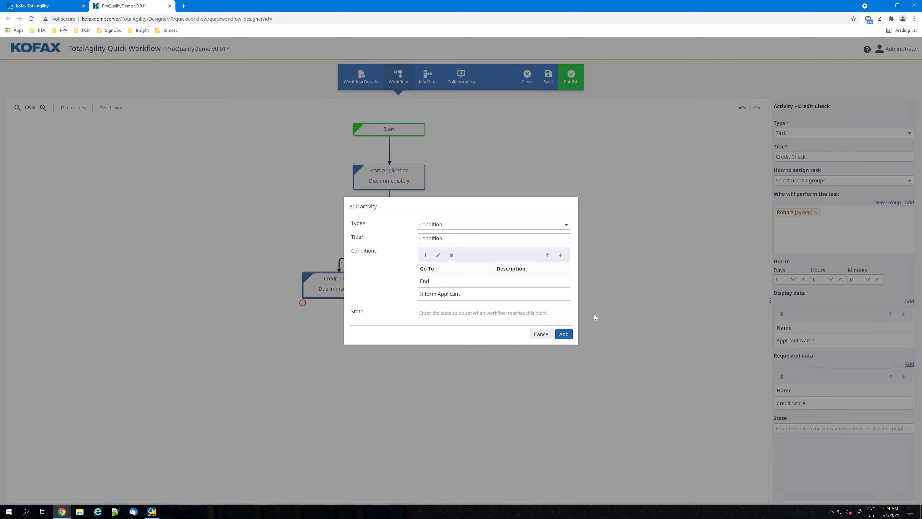
pyautogui.click(560, 336)
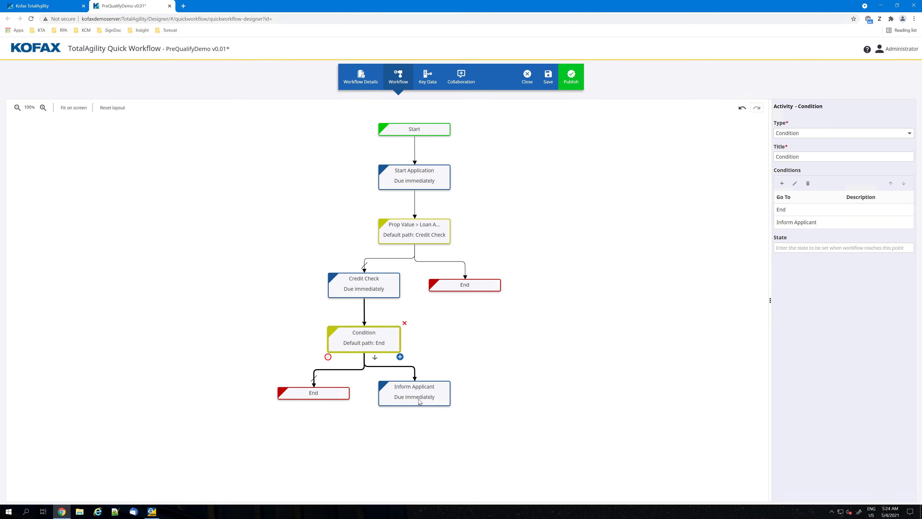
# Add an End activity after the Inform Applicant task, and select that task again.
pyautogui.click(436, 403)
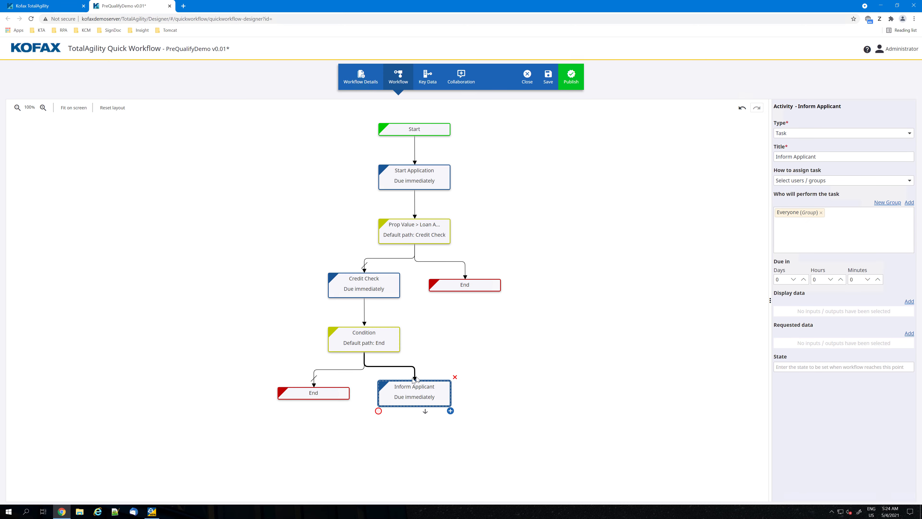
pyautogui.click(378, 412)
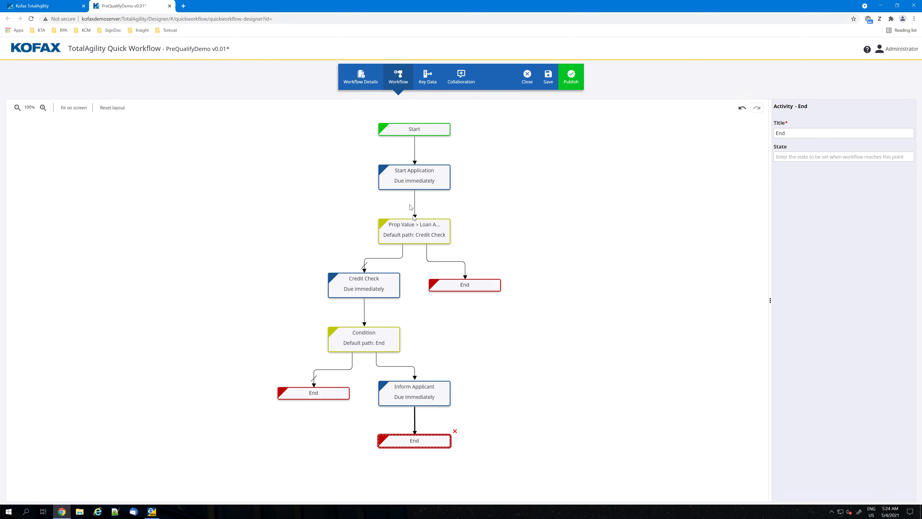
pyautogui.click(408, 400)
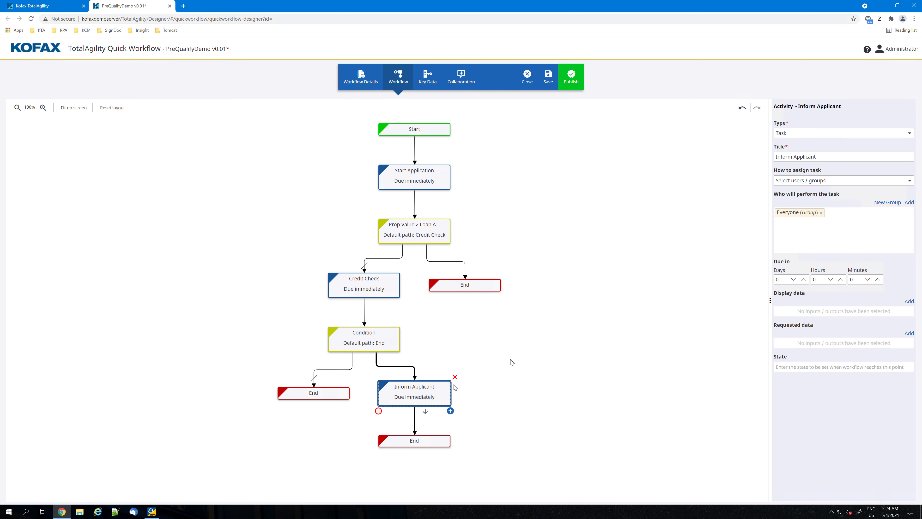
# Assign the Inform Applicant task to the Case Workers group instead of Everyone, and publish the workflow.
pyautogui.click(821, 212)
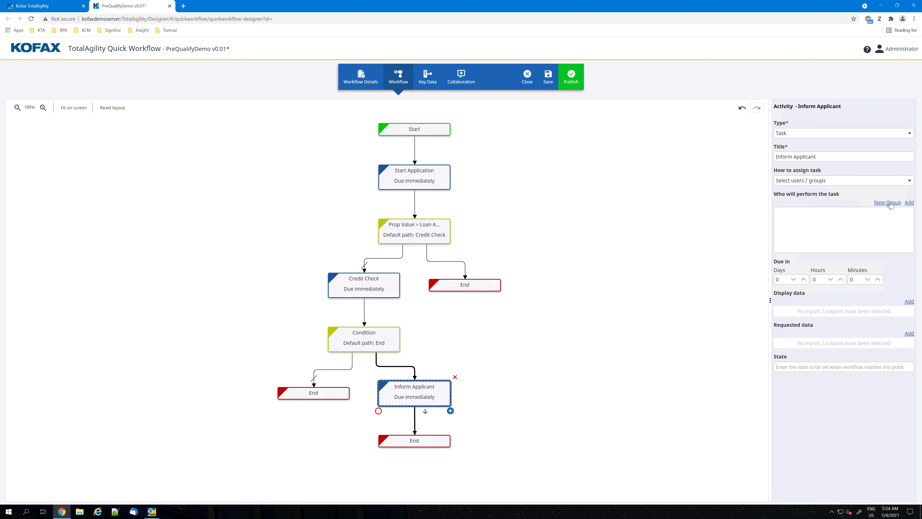
pyautogui.click(909, 203)
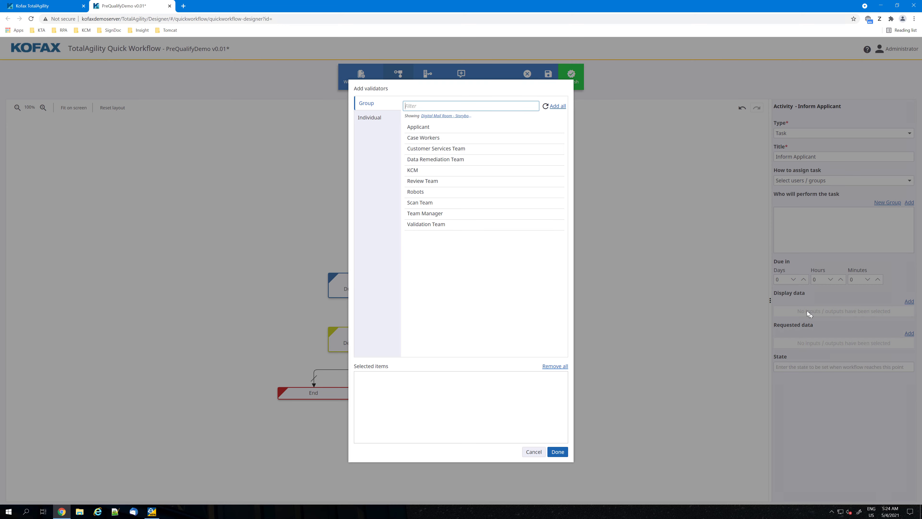
pyautogui.click(434, 140)
pyautogui.click(557, 452)
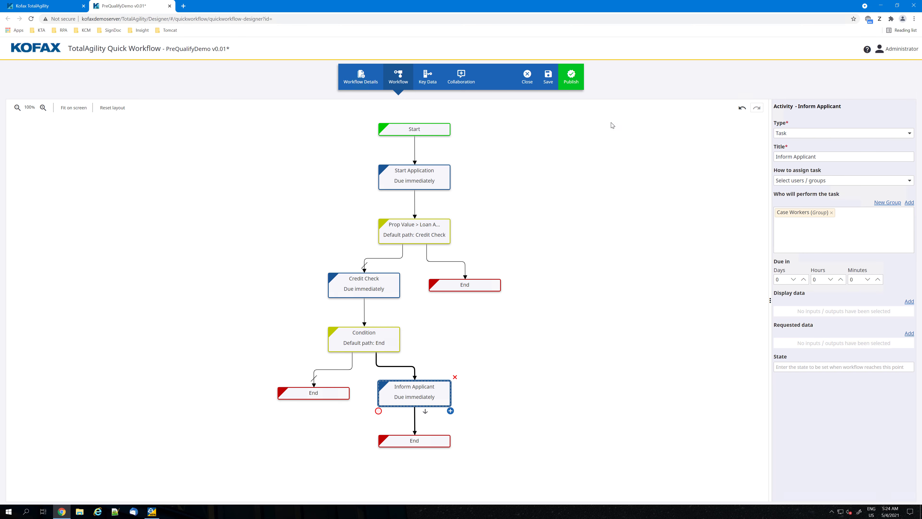
pyautogui.click(572, 77)
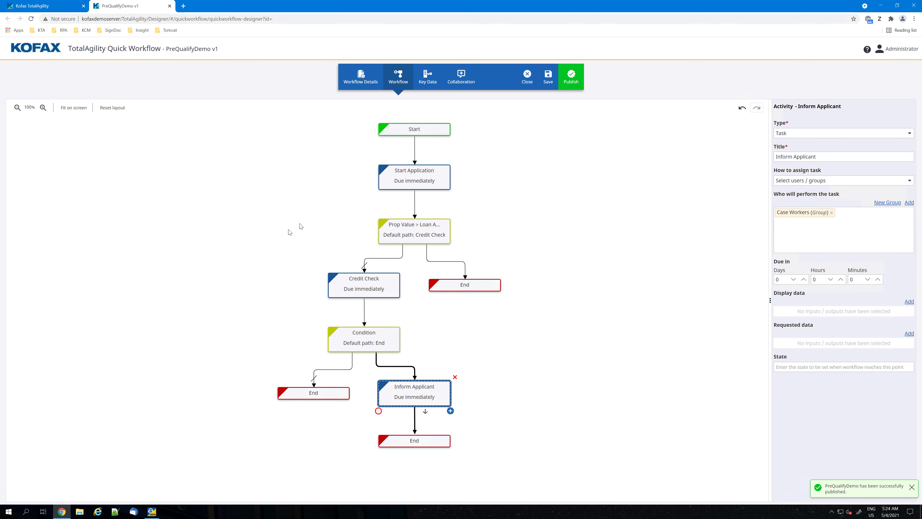
# Switch to TotalAgility Workspace in a new browser tab and open the PreQualifyDemo dashboard from the Quick Workflow app.
pyautogui.click(183, 6)
pyautogui.click(41, 30)
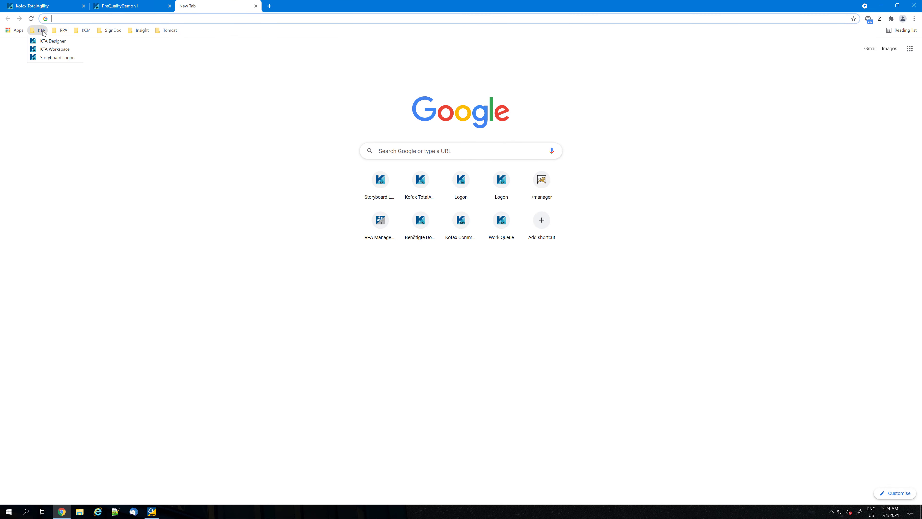
pyautogui.click(45, 49)
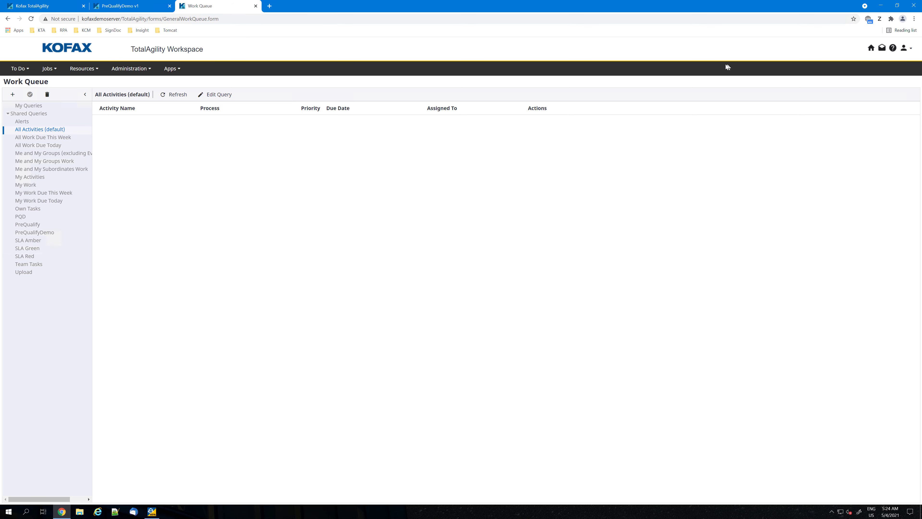
pyautogui.click(173, 69)
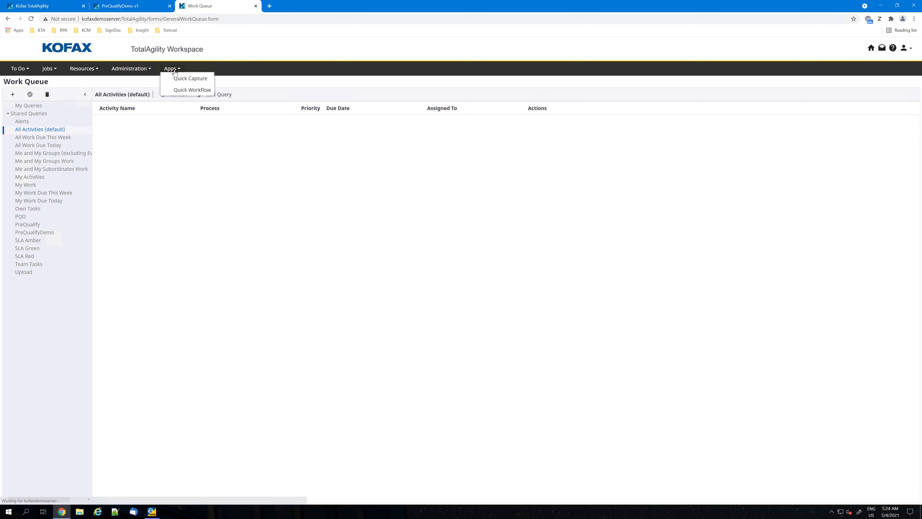
pyautogui.click(184, 90)
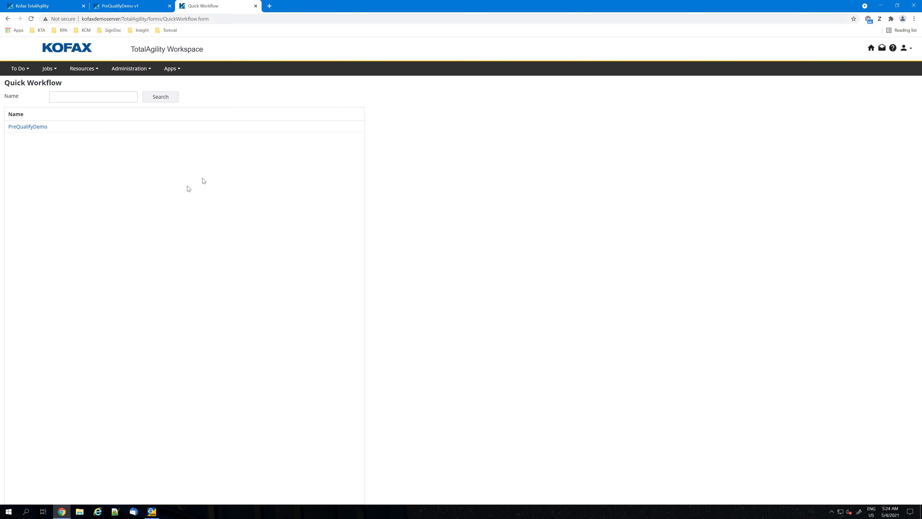
pyautogui.click(24, 130)
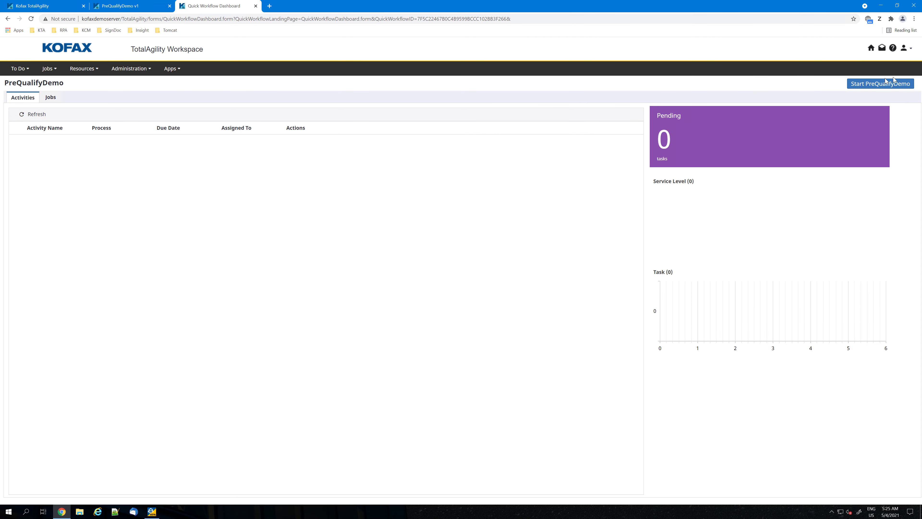
# Start and submit a new PreQualifyDemo job, and open its Start Application task.
pyautogui.click(869, 86)
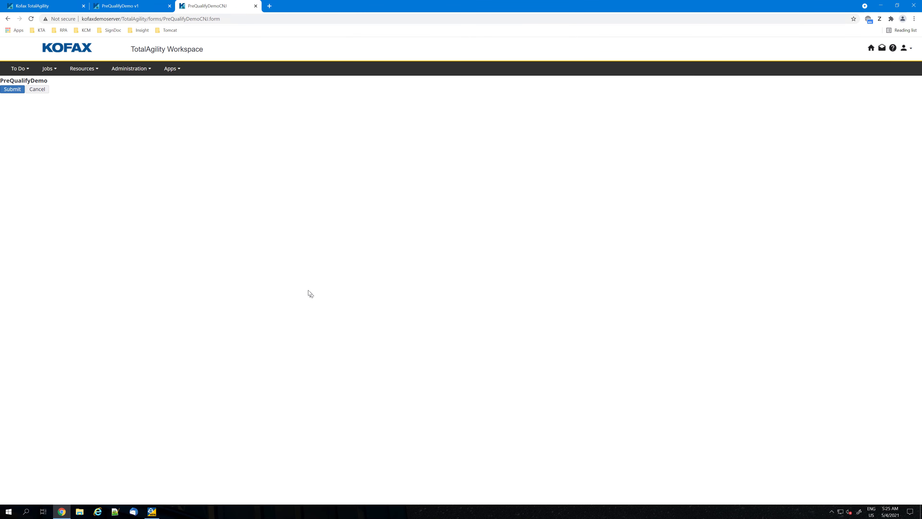
pyautogui.click(12, 90)
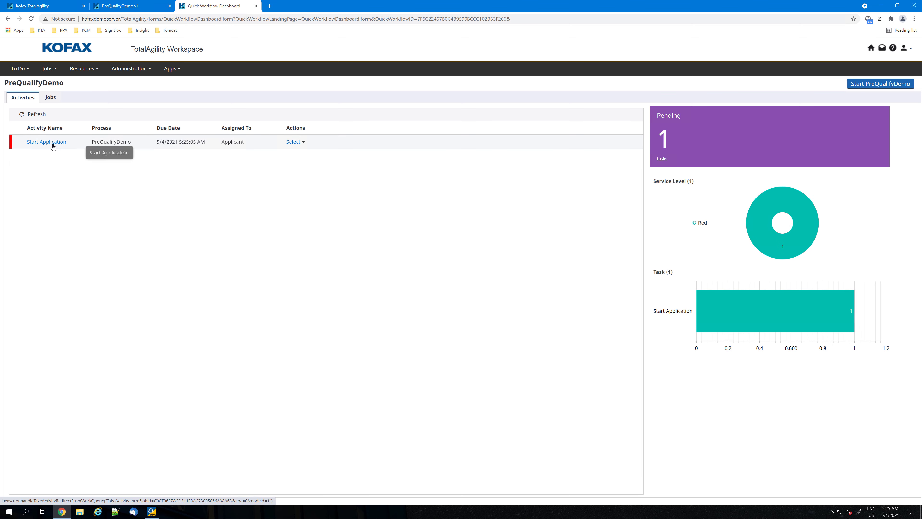
pyautogui.click(53, 145)
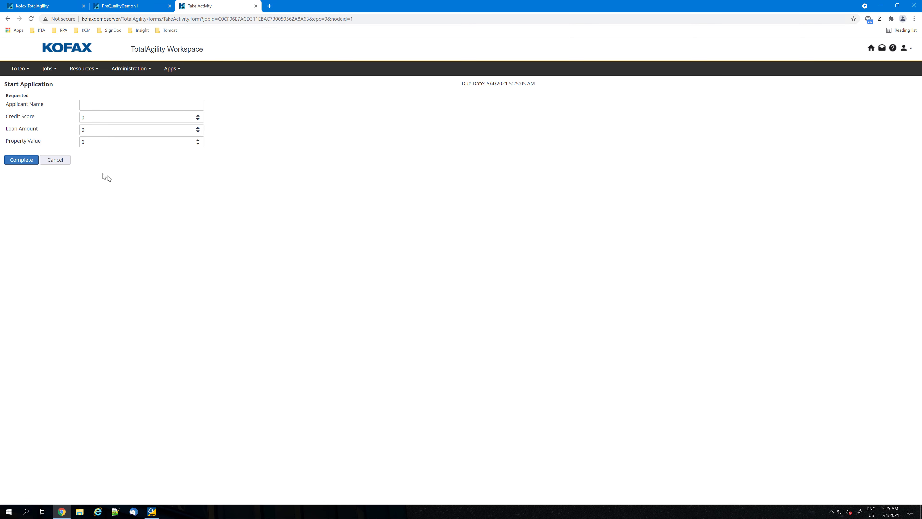
# Complete the Start Application task with the applicant's name, credit score 700, loan amount 100000 and property value 120000.
pyautogui.click(87, 108)
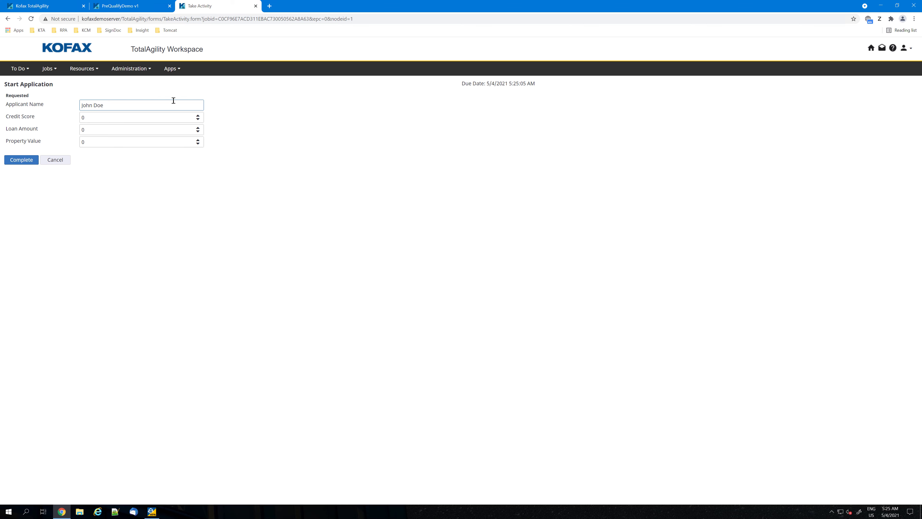
pyautogui.click(130, 120)
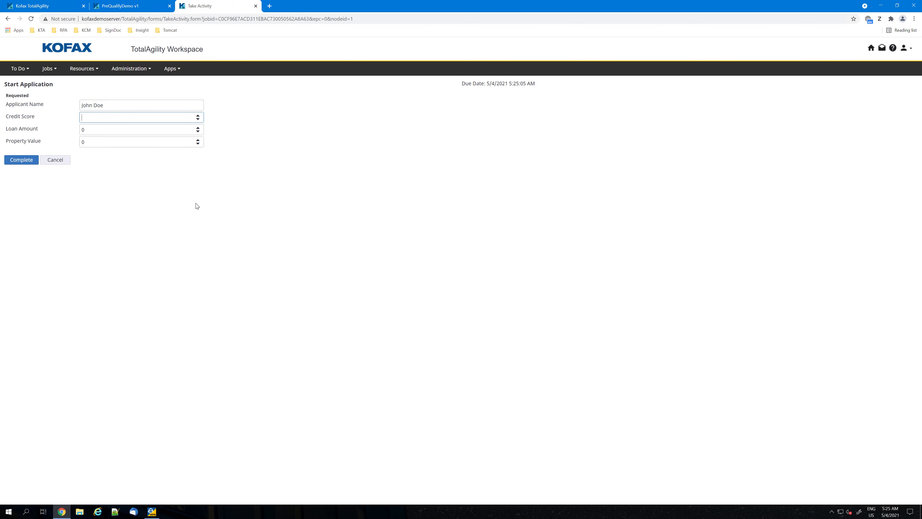
pyautogui.press('Tab')
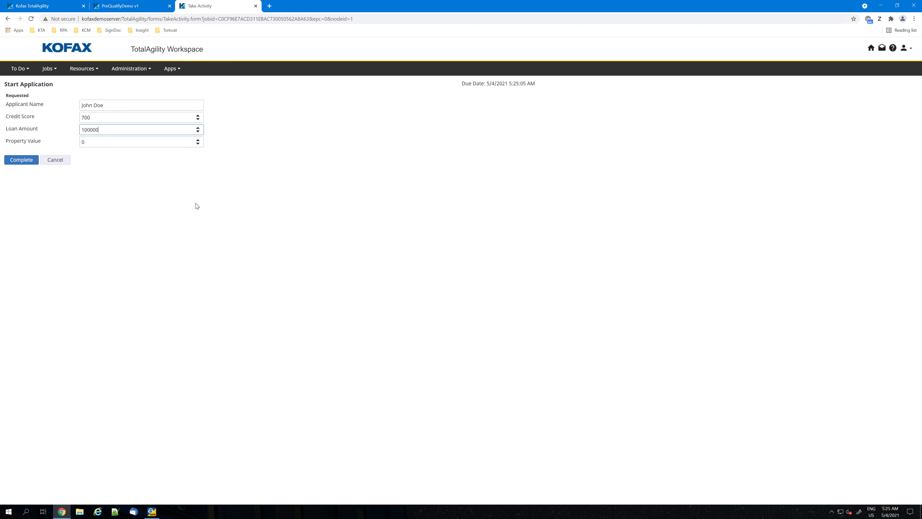
pyautogui.press('Tab')
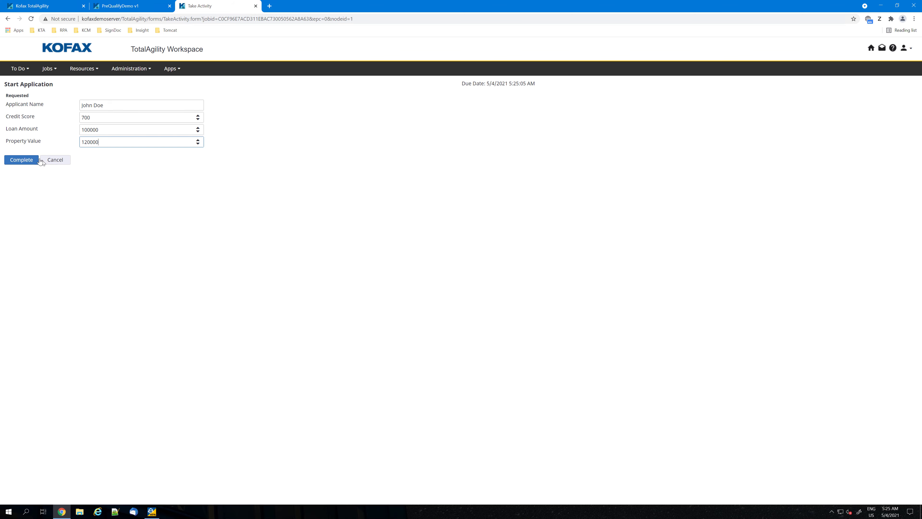
pyautogui.click(22, 161)
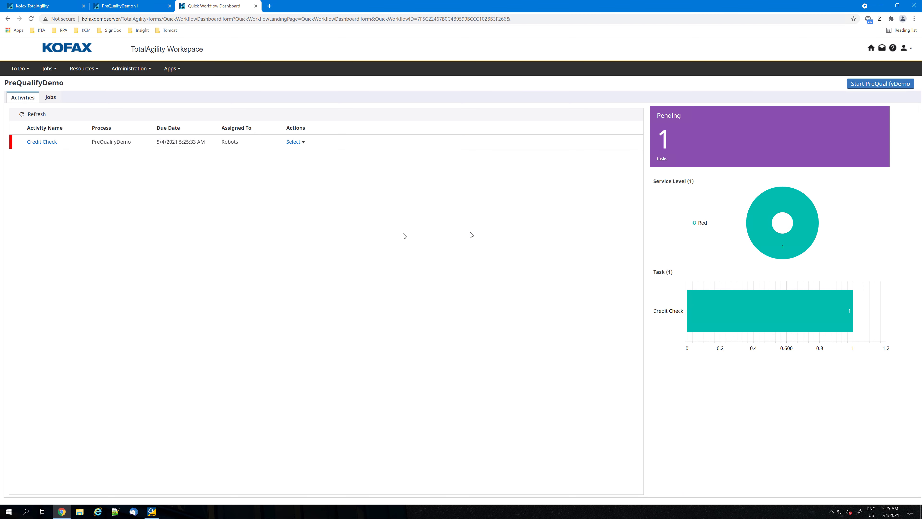
# Open the details of the active PreQualifyDemo job, view its pending Credit Check task, and exit the task without completing it.
pyautogui.click(50, 97)
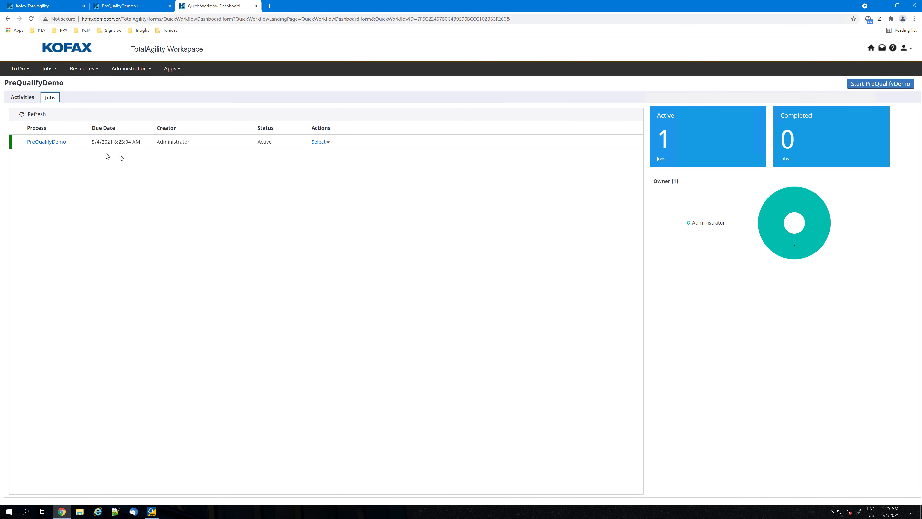
pyautogui.click(61, 142)
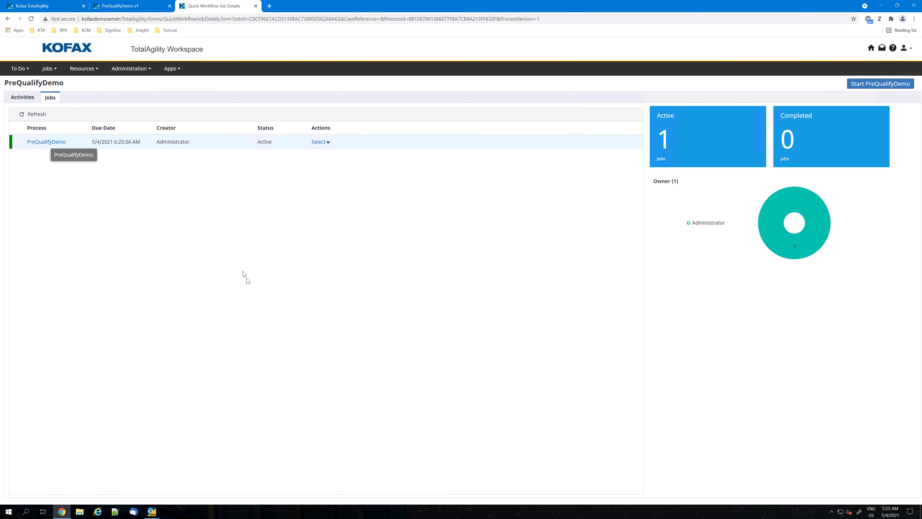
pyautogui.click(341, 162)
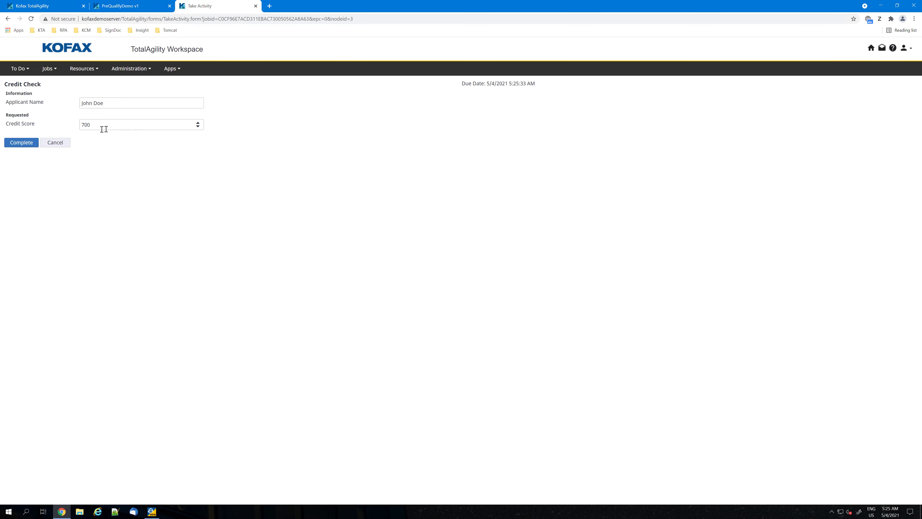
pyautogui.click(63, 145)
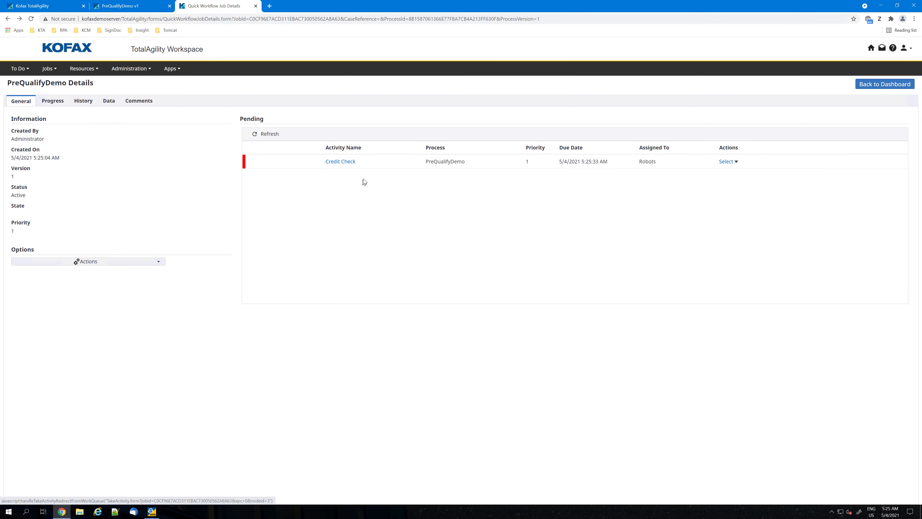
# Complete the job's Credit Check task, keeping the entered credit score, and complete its Inform Applicant task.
pyautogui.click(340, 162)
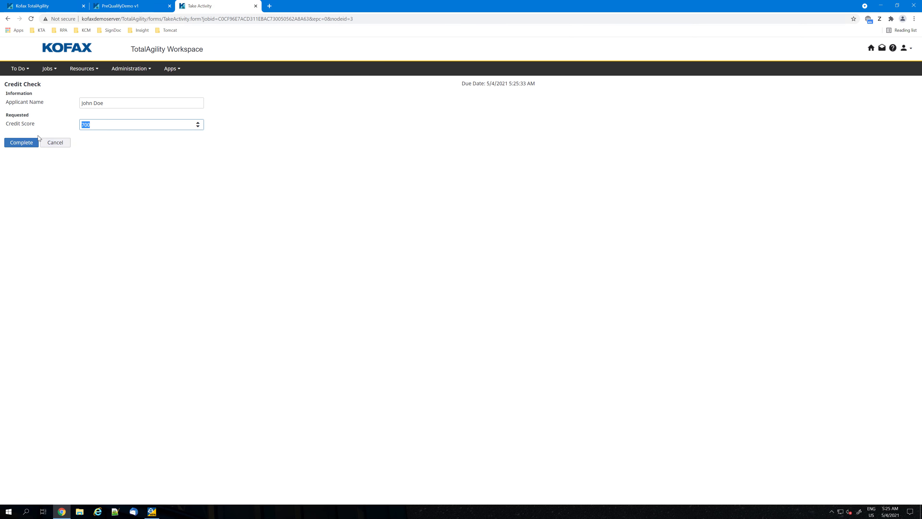
pyautogui.click(25, 142)
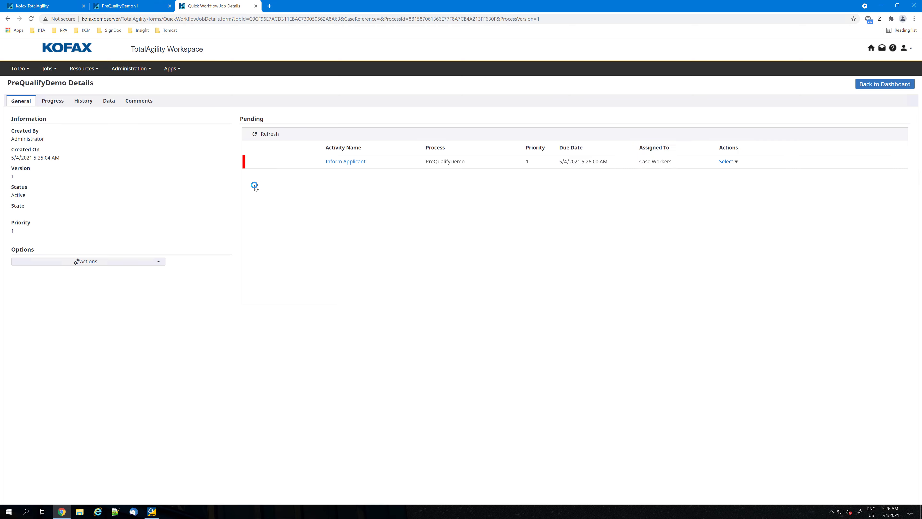
pyautogui.click(349, 162)
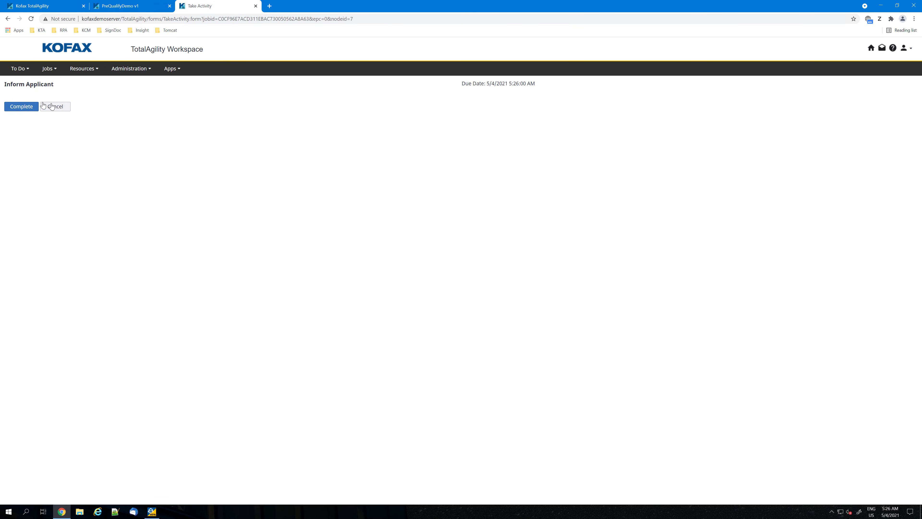
pyautogui.click(28, 108)
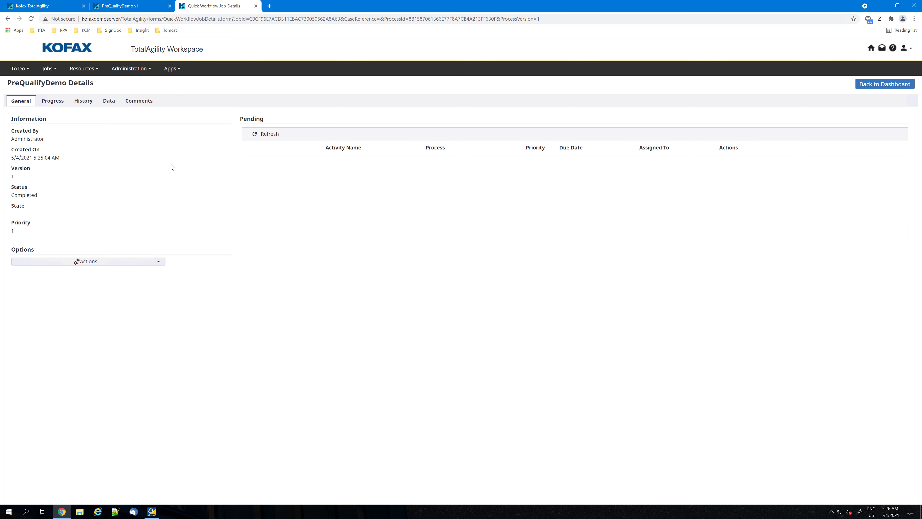
# Switch to TotalAgility Designer in a new browser tab and open the PreQualifyDemo process for editing.
pyautogui.click(269, 6)
pyautogui.click(41, 31)
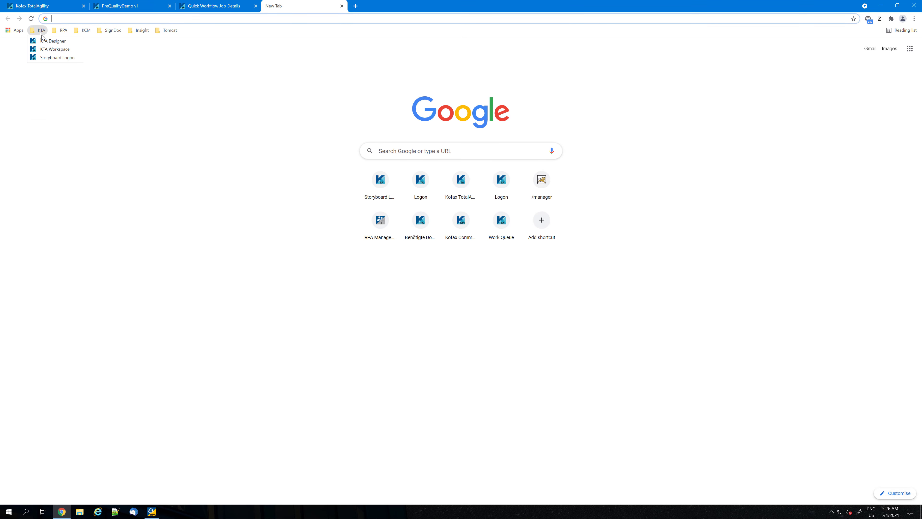
pyautogui.click(44, 42)
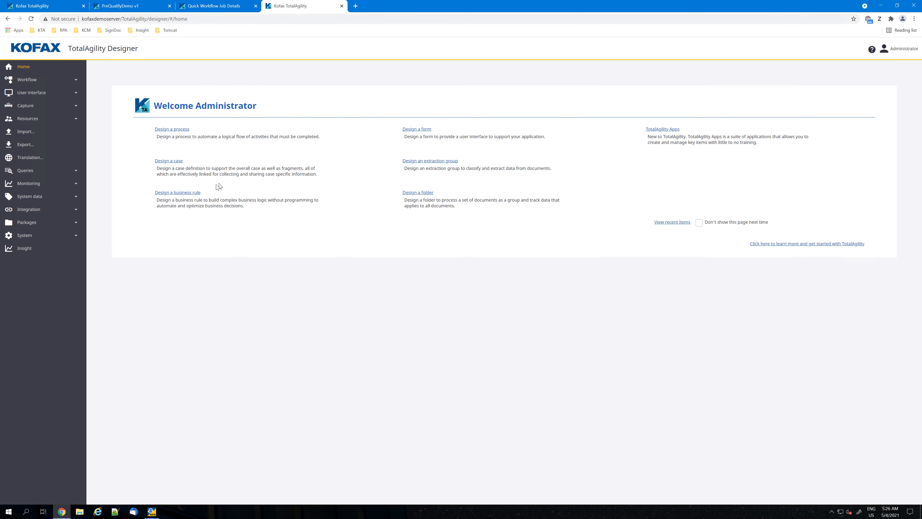
pyautogui.click(33, 80)
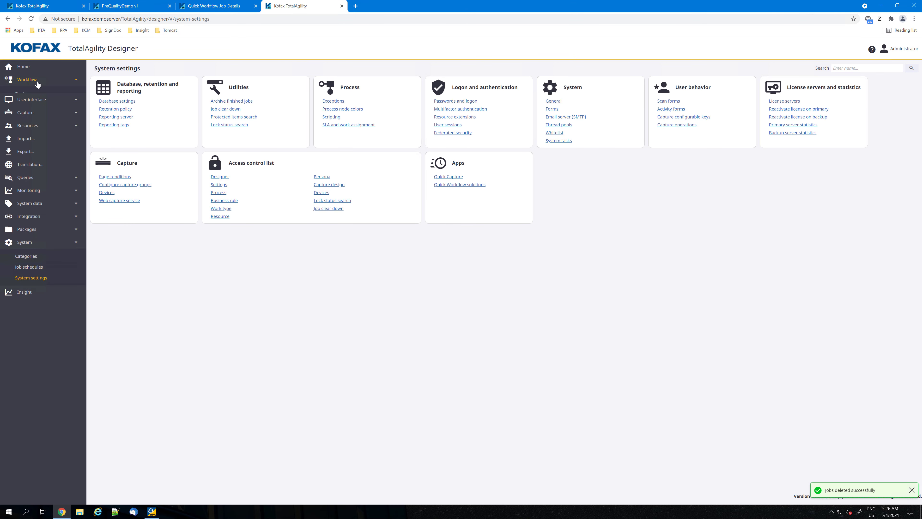
pyautogui.click(30, 95)
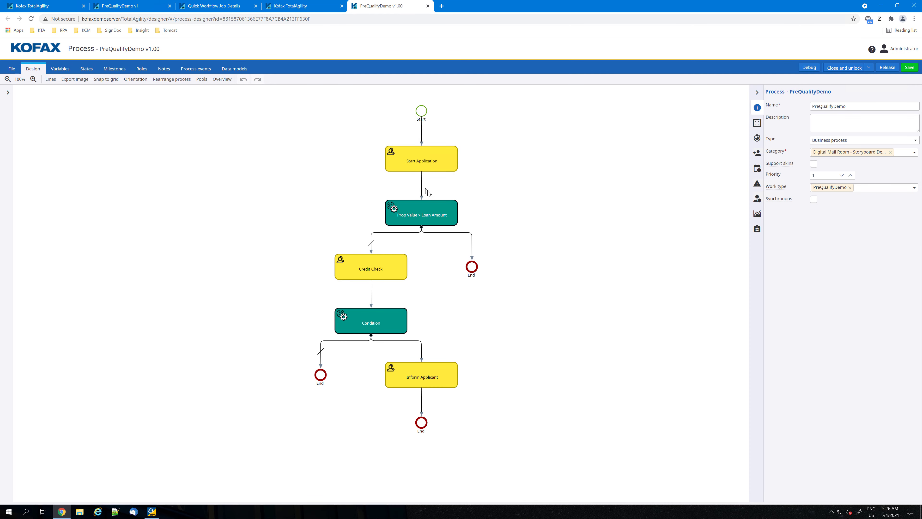
# Examine the variables and resource assignments of the Start Application and Credit Check activities.
pyautogui.click(406, 166)
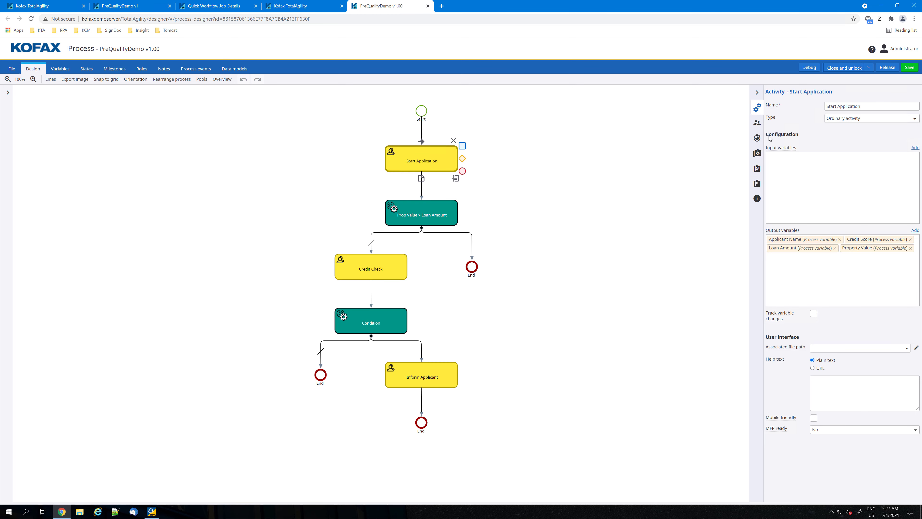
pyautogui.click(757, 123)
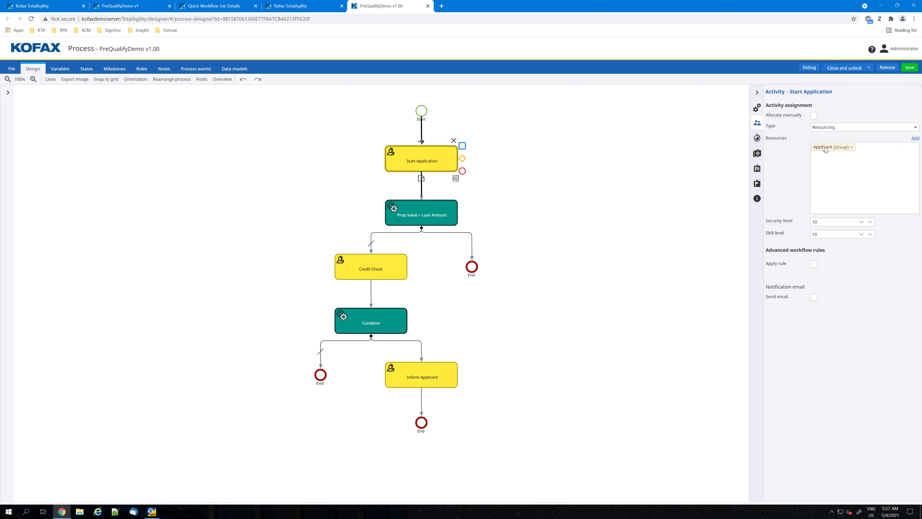
pyautogui.click(379, 261)
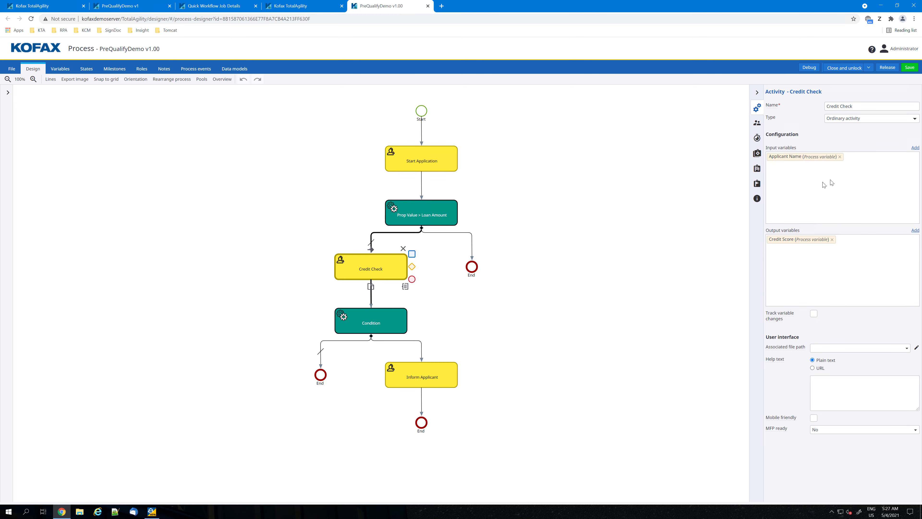
pyautogui.click(758, 123)
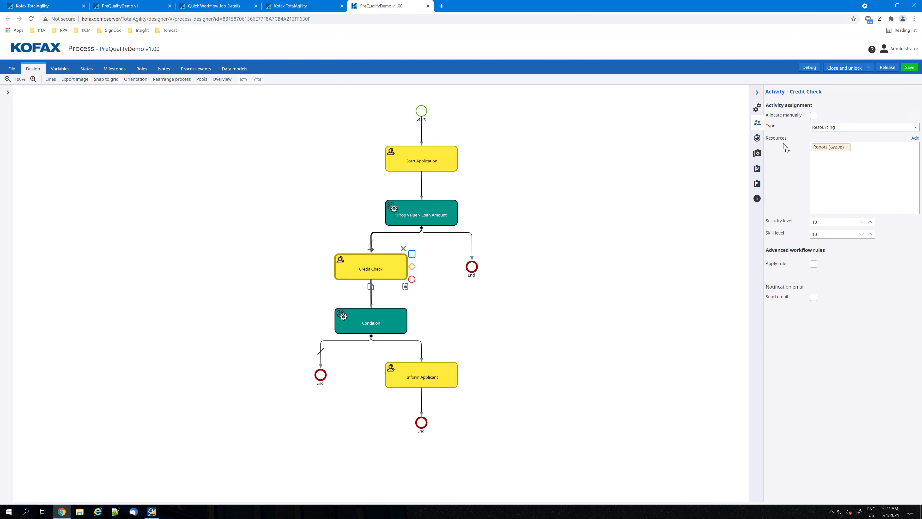
# Change the Credit Check activity's type from an ordinary activity to the Kofax RPA type.
pyautogui.click(758, 108)
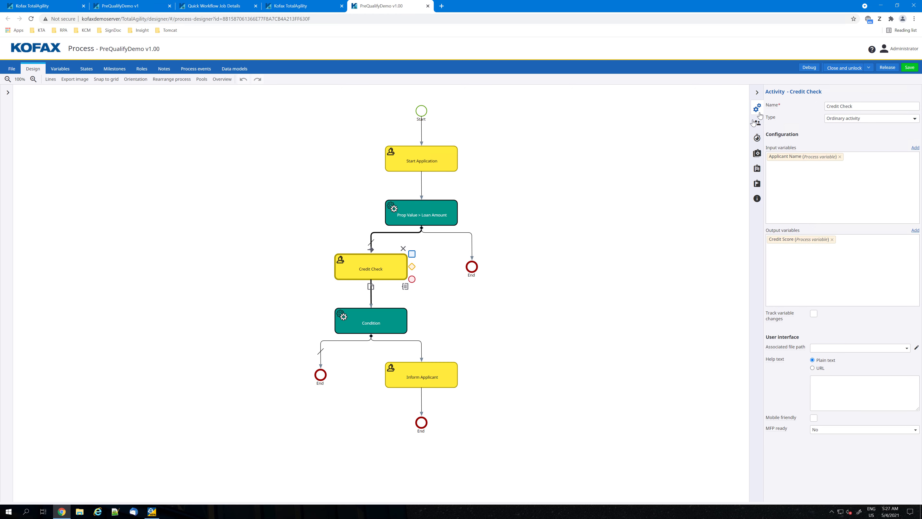
pyautogui.click(844, 120)
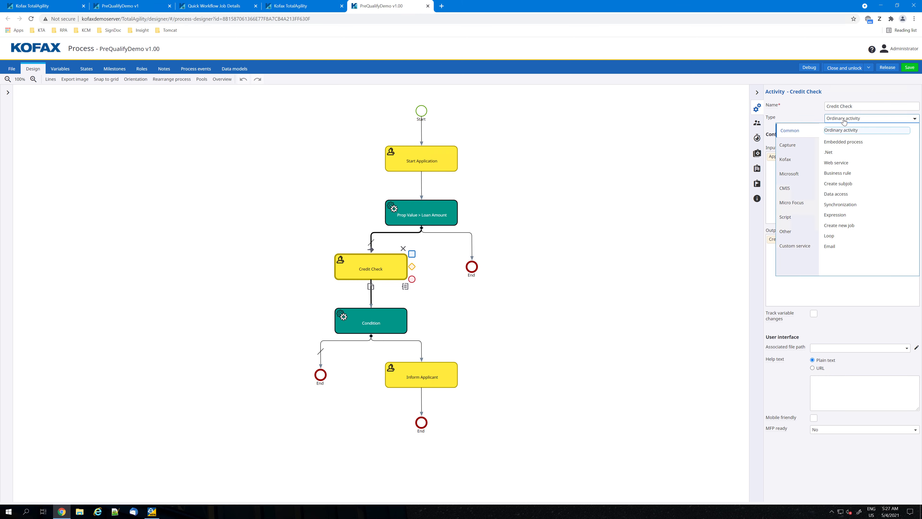
pyautogui.click(789, 161)
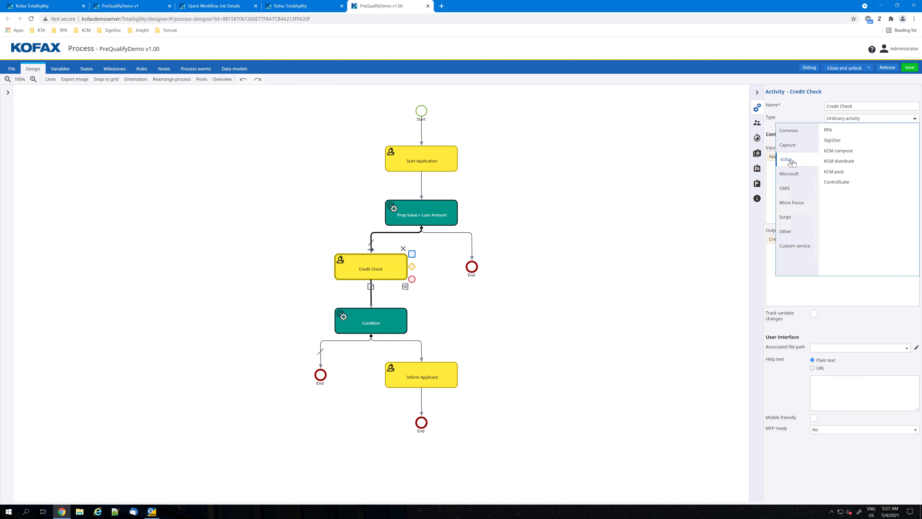
pyautogui.click(829, 130)
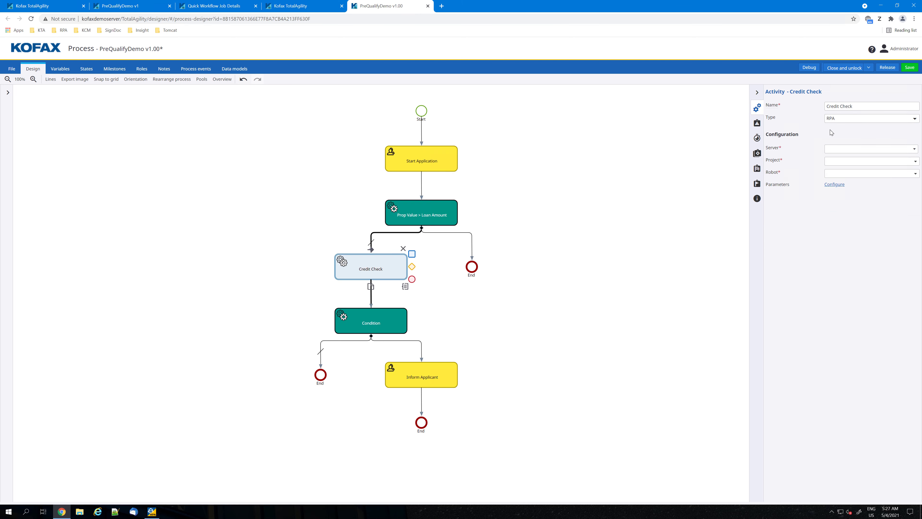
# Configure the Credit Check activity to use the RPA server, the PreQual project and the CreditCheck robot.
pyautogui.click(834, 150)
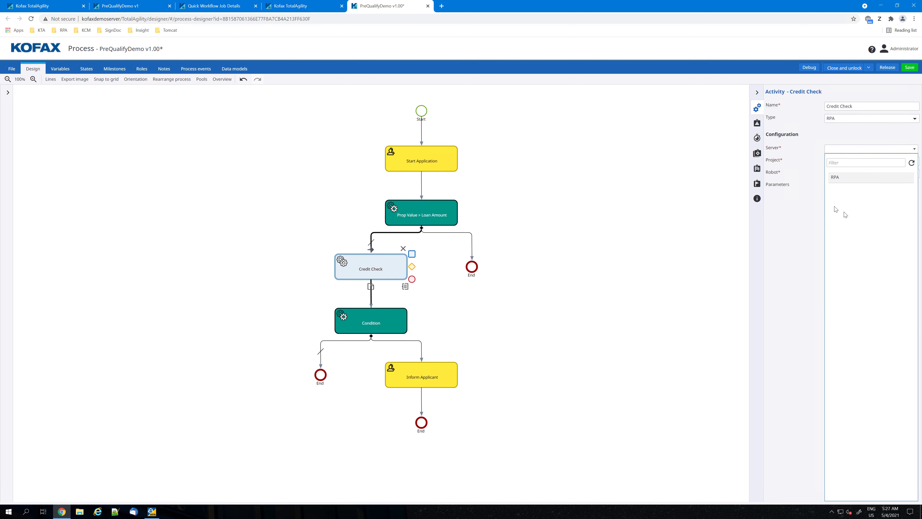
pyautogui.click(835, 177)
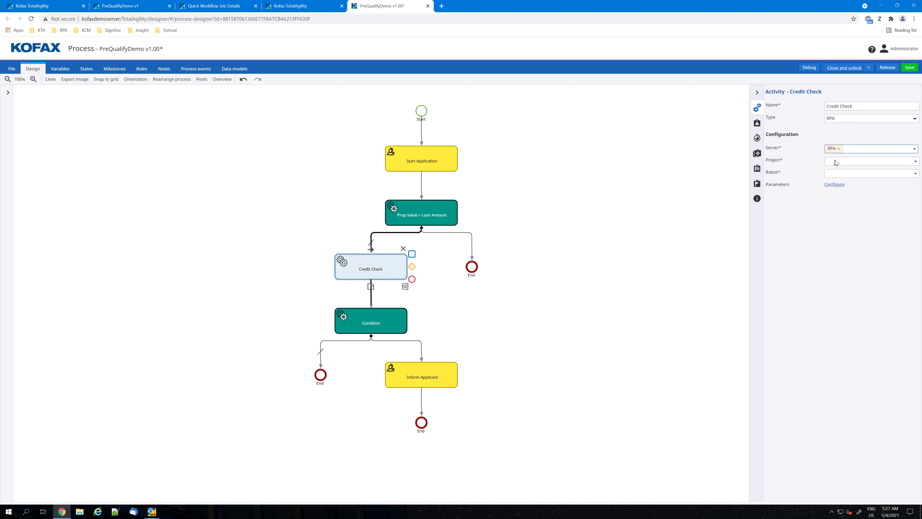
pyautogui.click(842, 162)
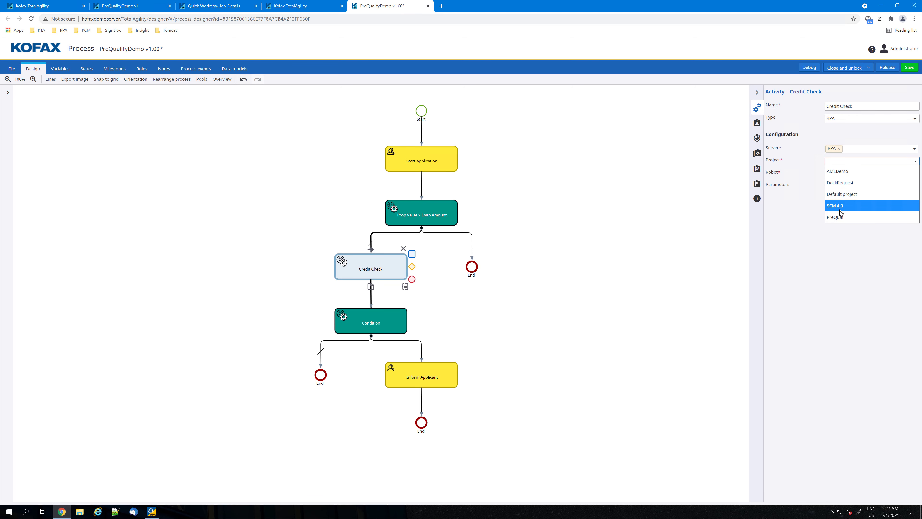
pyautogui.click(838, 218)
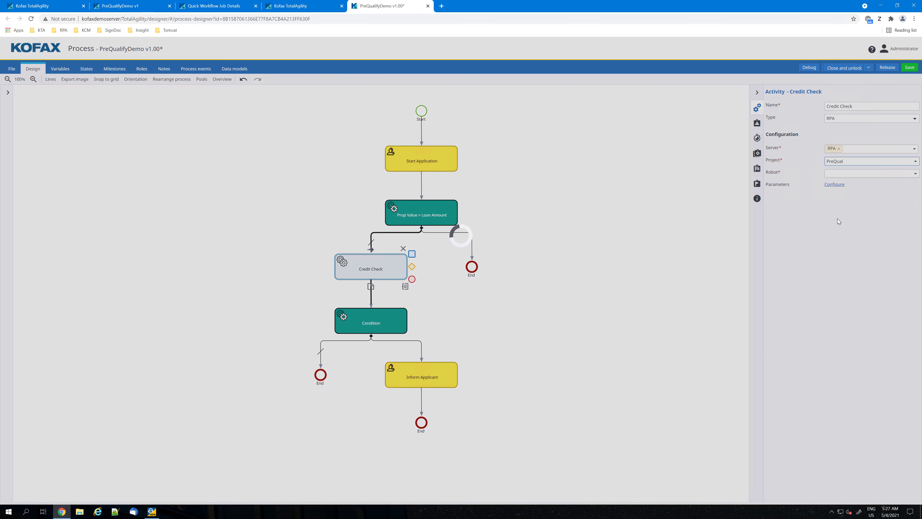
pyautogui.click(846, 175)
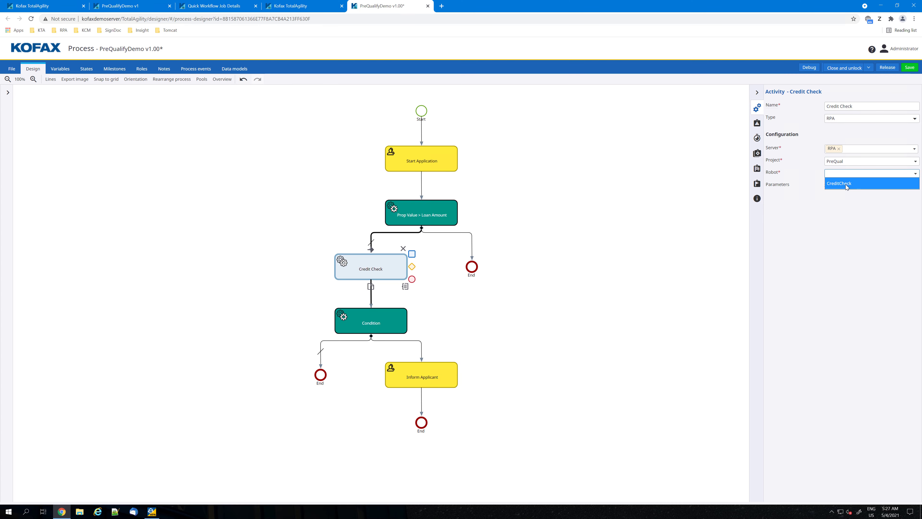
pyautogui.click(846, 184)
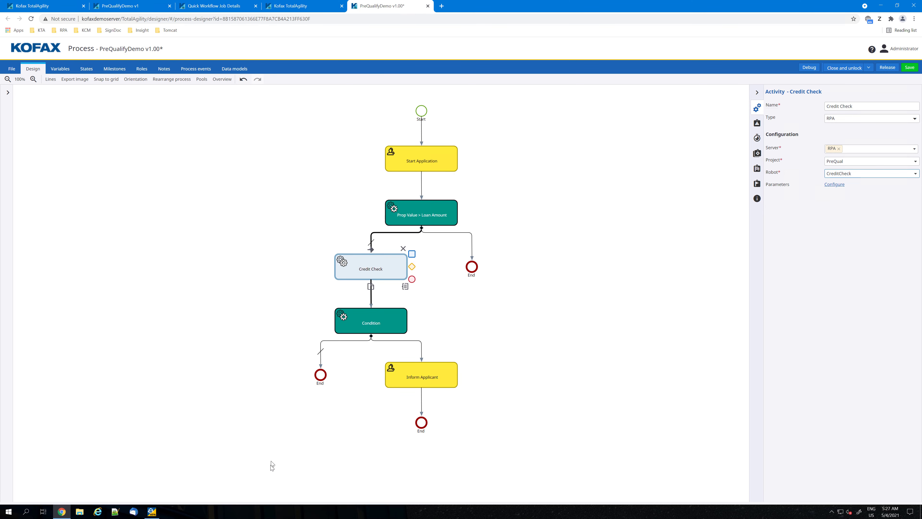
# Switch to Design Studio to view the CreditCheck robot's flow, and return to the process designer.
pyautogui.click(152, 511)
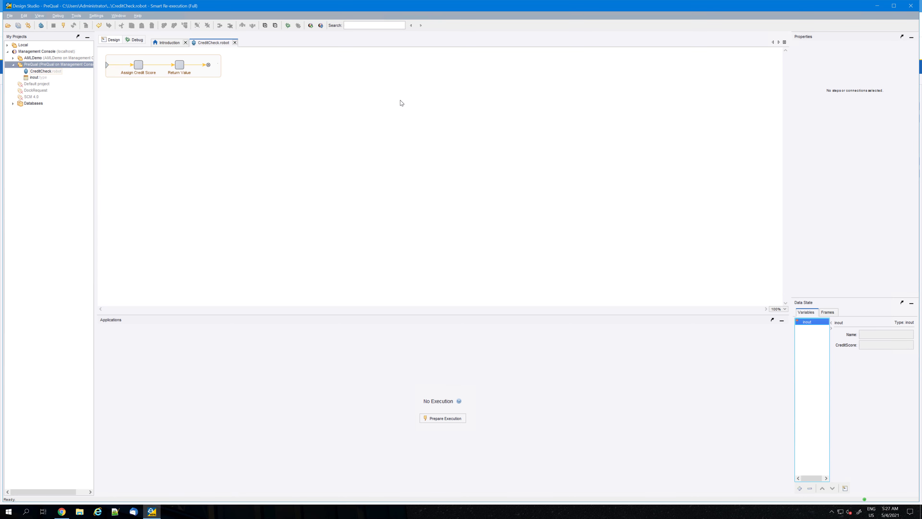
pyautogui.click(876, 5)
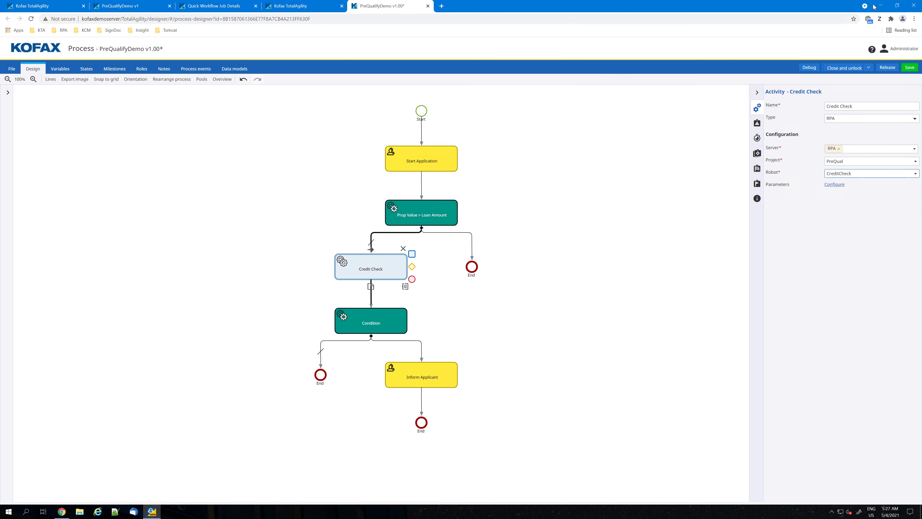
# Open the RPA activity's parameter configuration and map the inout Name input to the Applicant Name process variable.
pyautogui.click(835, 185)
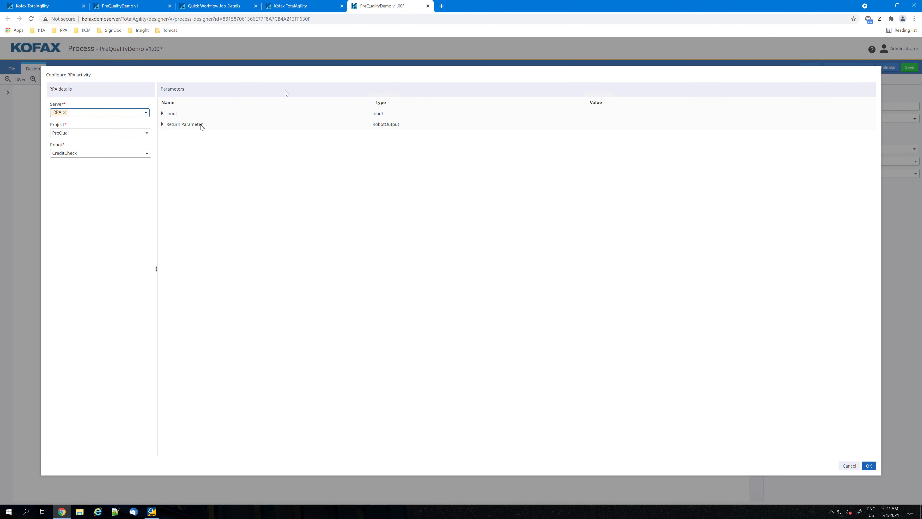
pyautogui.click(162, 114)
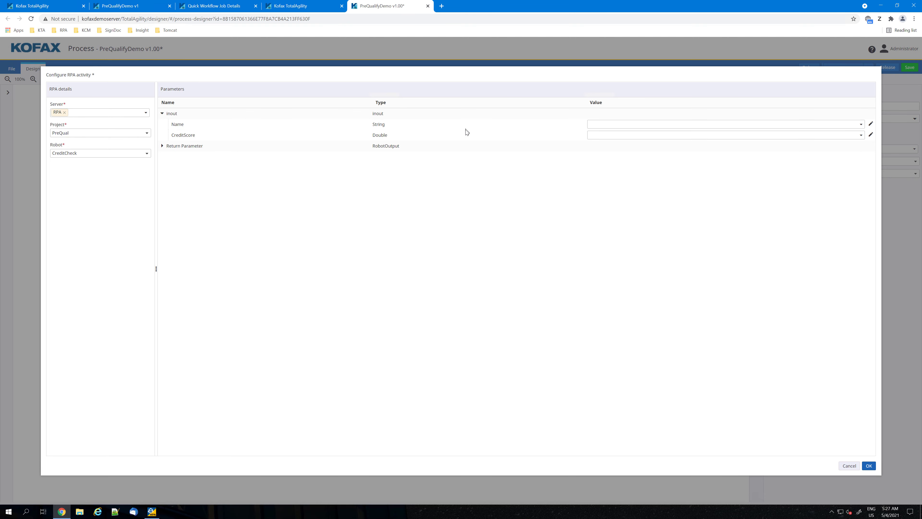
pyautogui.click(605, 125)
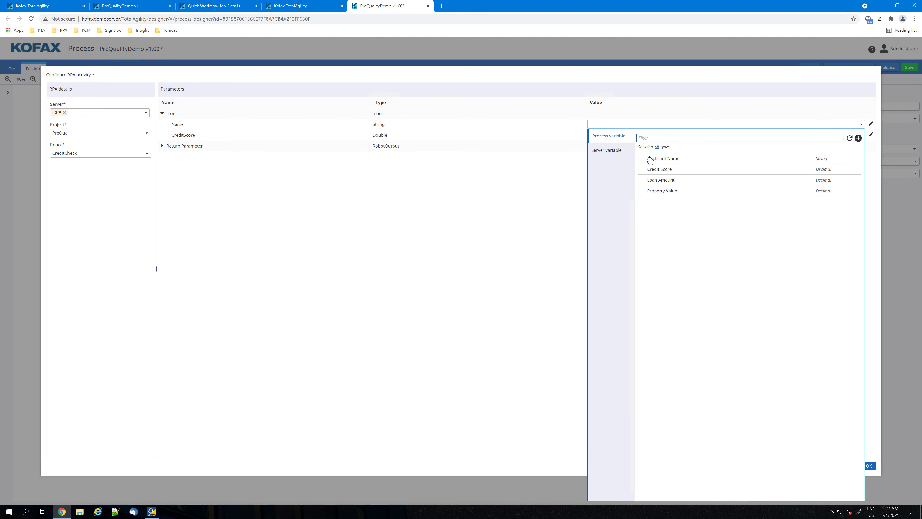
pyautogui.click(659, 158)
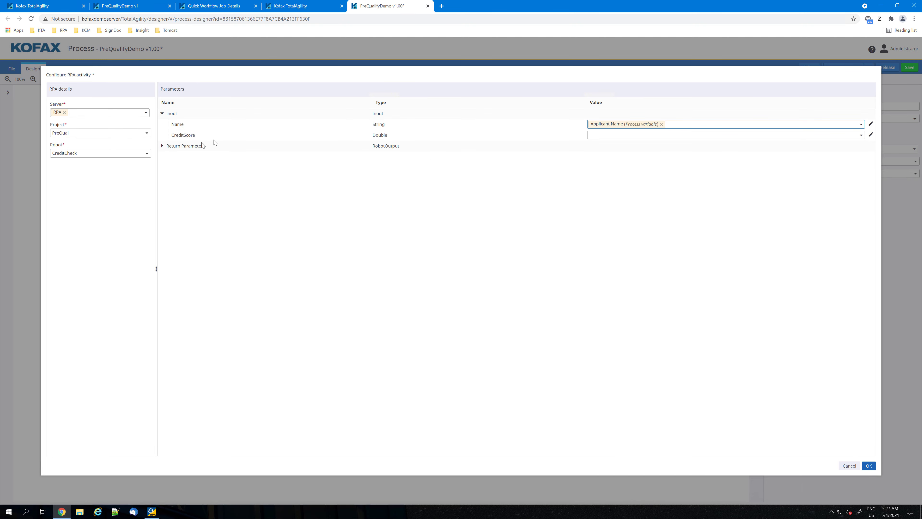
# Add an inout item to the return parameter, map its CreditScore to the Credit Score process variable, and confirm the configuration.
pyautogui.click(162, 146)
pyautogui.click(377, 156)
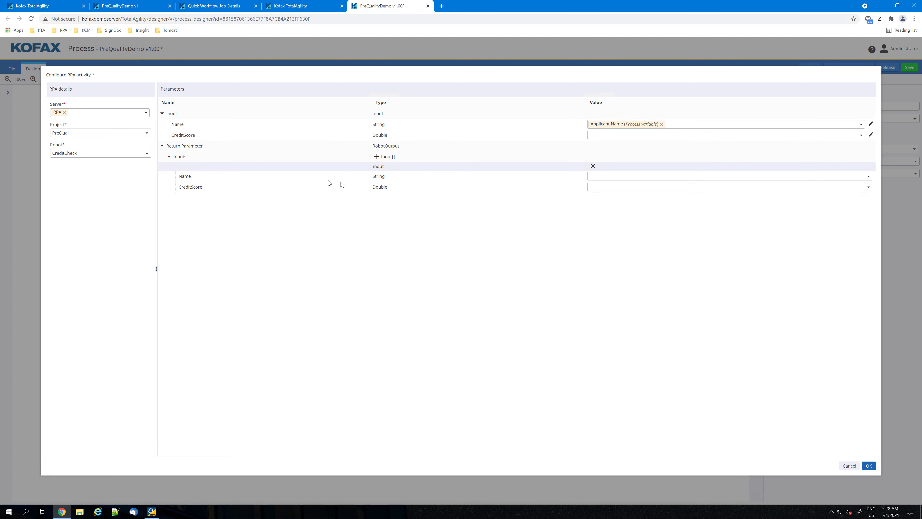
pyautogui.click(598, 185)
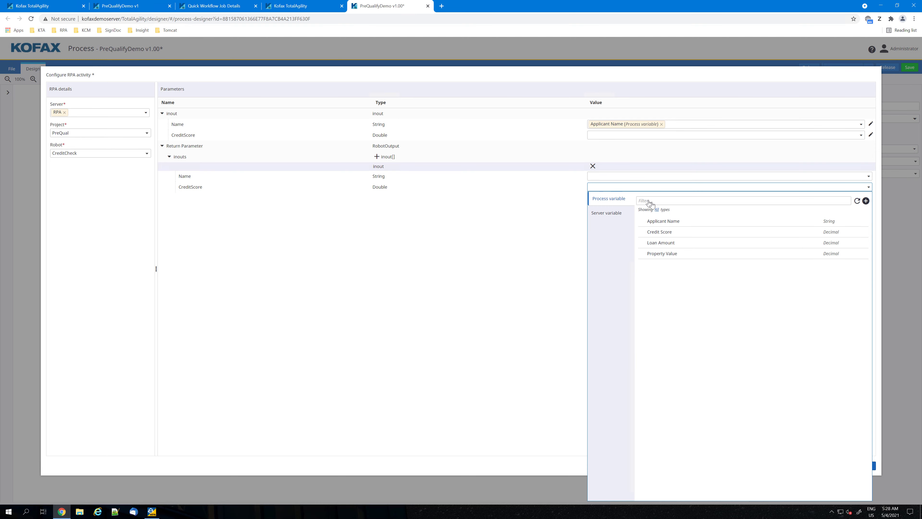
pyautogui.click(666, 235)
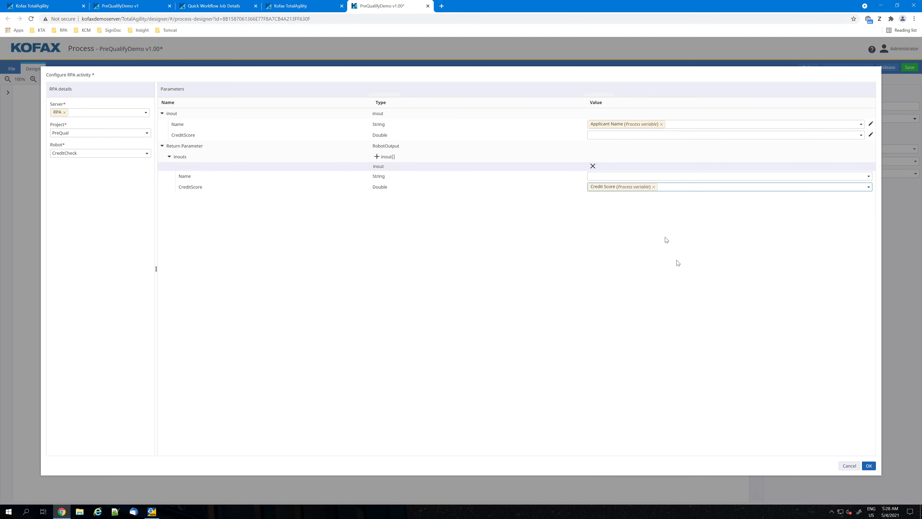
pyautogui.click(869, 465)
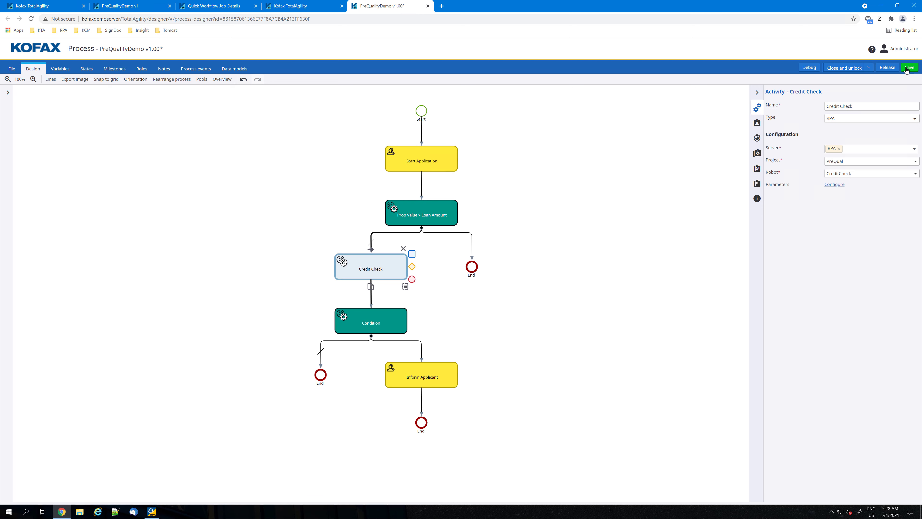
# Release the PreQualifyDemo process, accepting the removal of its associated Quick Workflow solution.
pyautogui.click(887, 68)
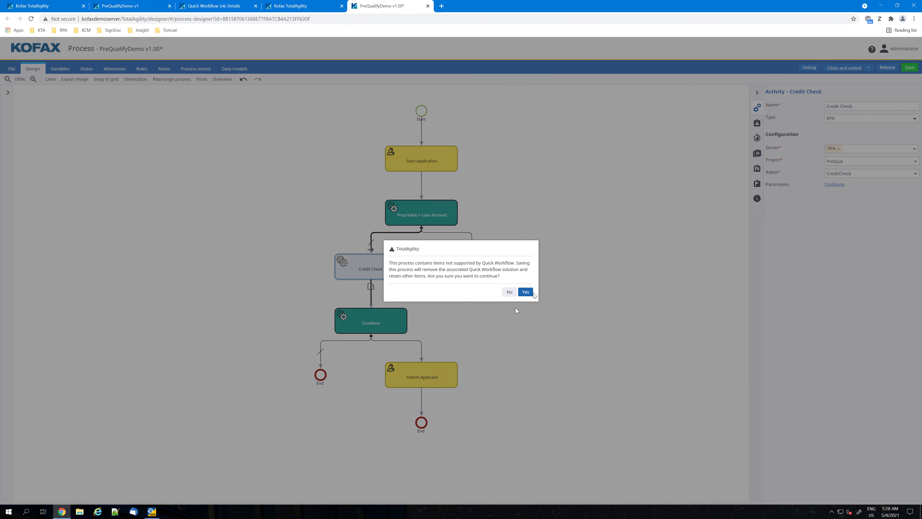
pyautogui.click(526, 293)
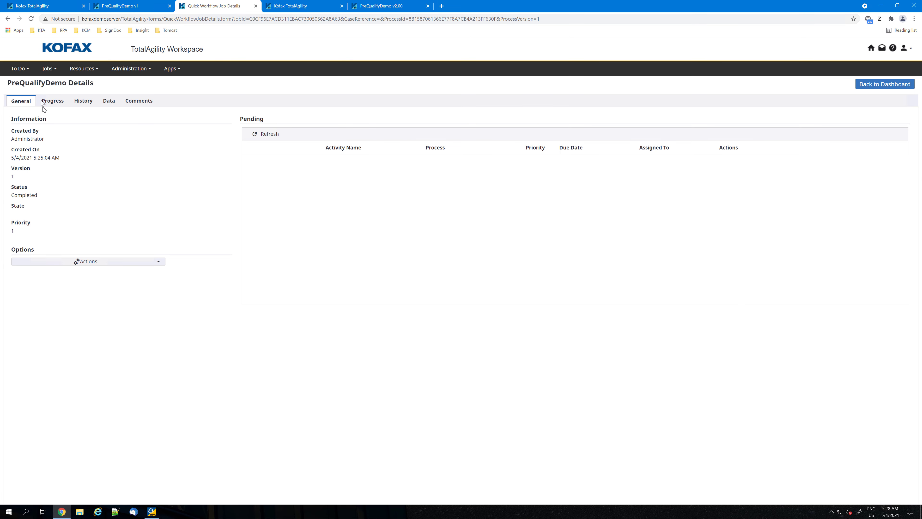
# Check the work queue in TotalAgility Workspace and create a new job for the PreQualifyDemo process.
pyautogui.click(20, 69)
pyautogui.click(34, 78)
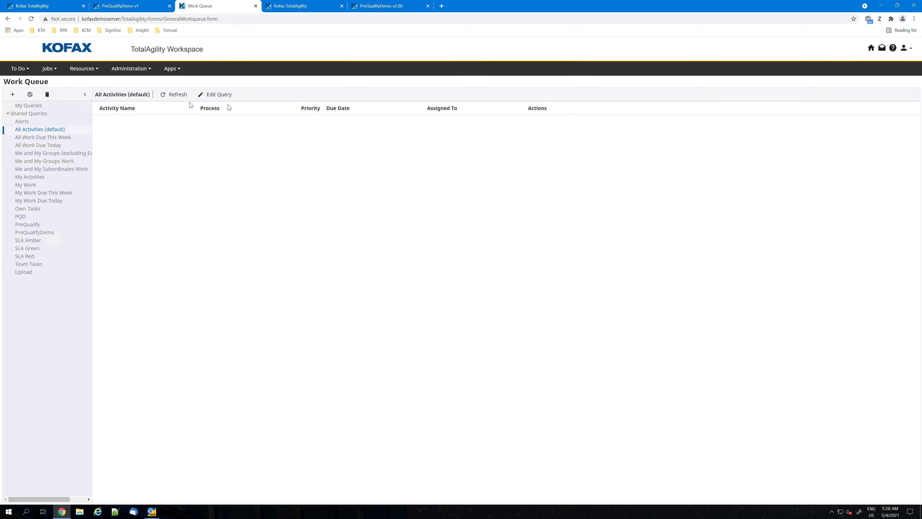
pyautogui.click(48, 69)
pyautogui.click(53, 87)
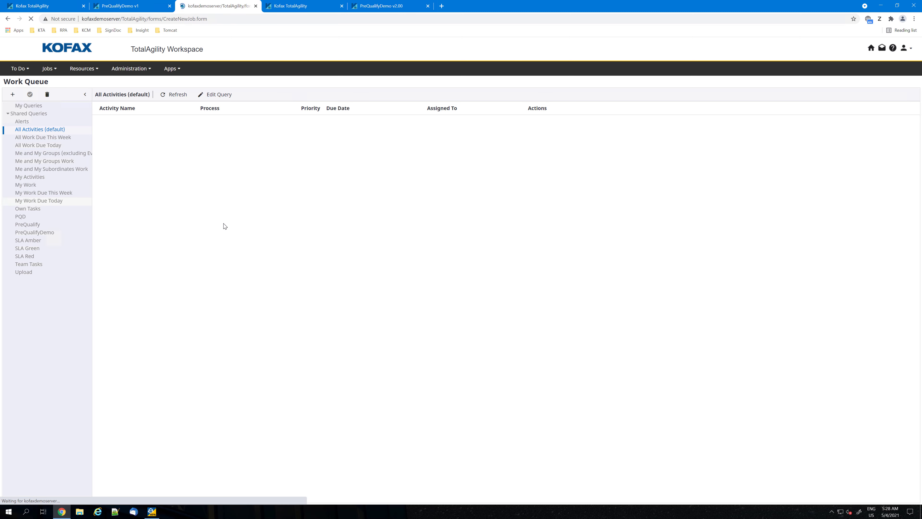
pyautogui.click(122, 121)
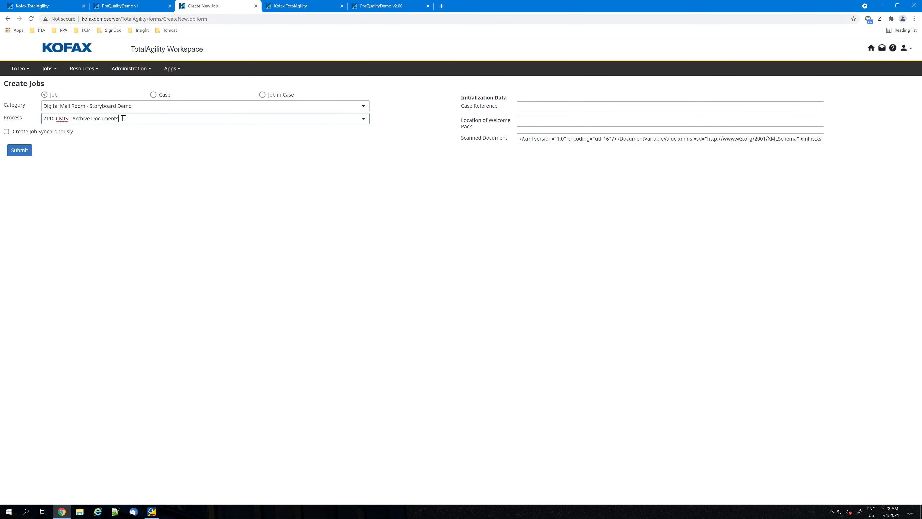
pyautogui.click(363, 119)
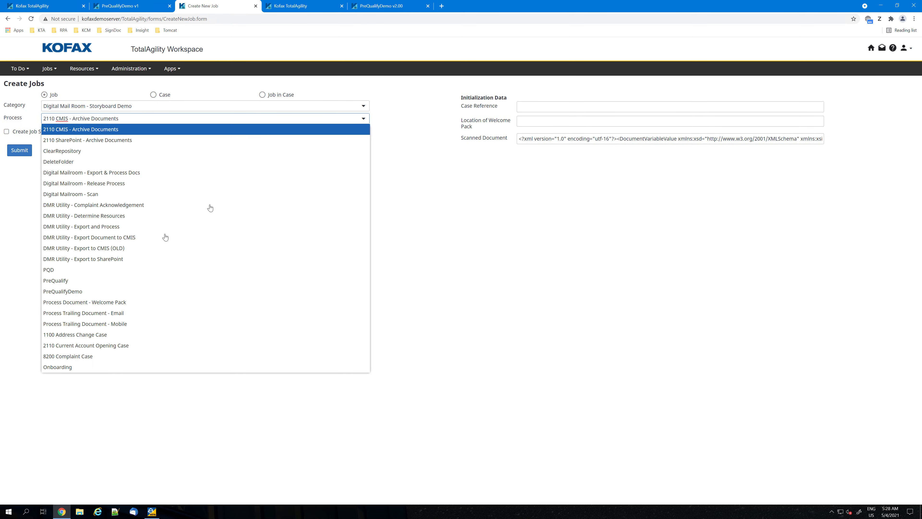
pyautogui.click(85, 293)
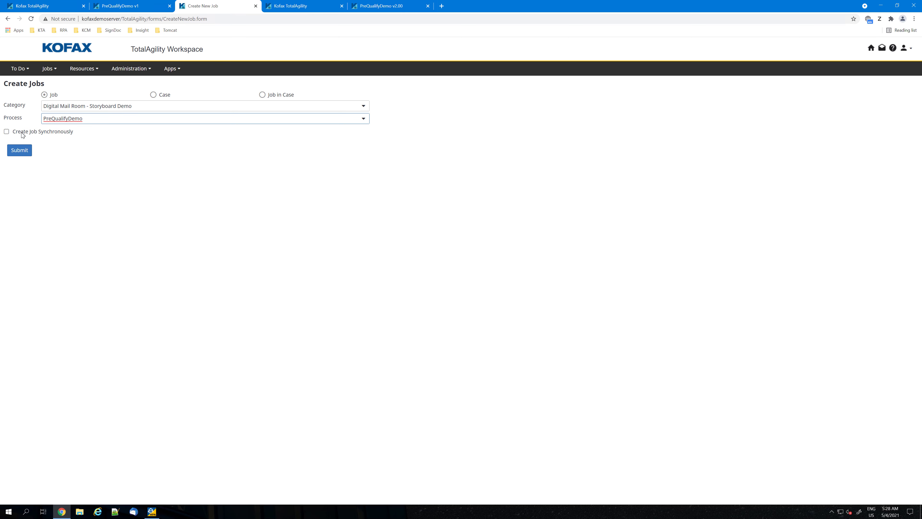
pyautogui.click(20, 154)
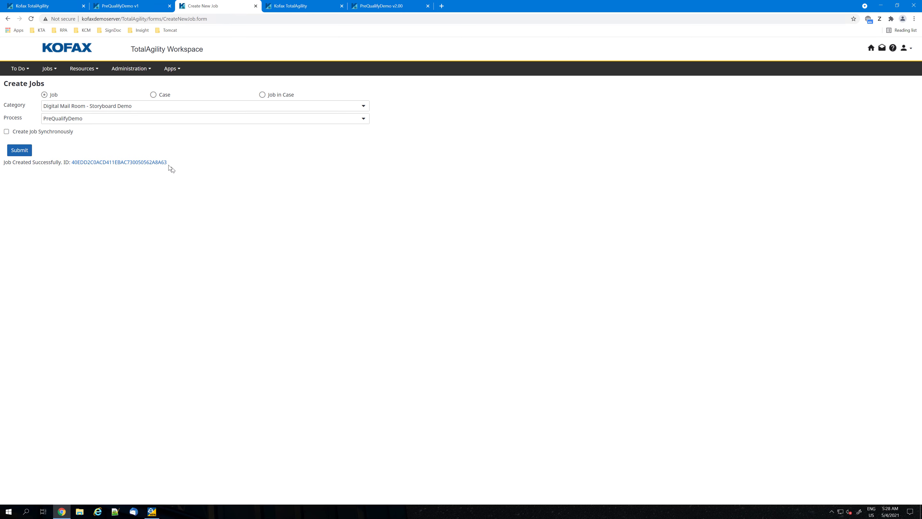
# Open the new PreQualifyDemo job's Start Application task from the work queue.
pyautogui.click(49, 69)
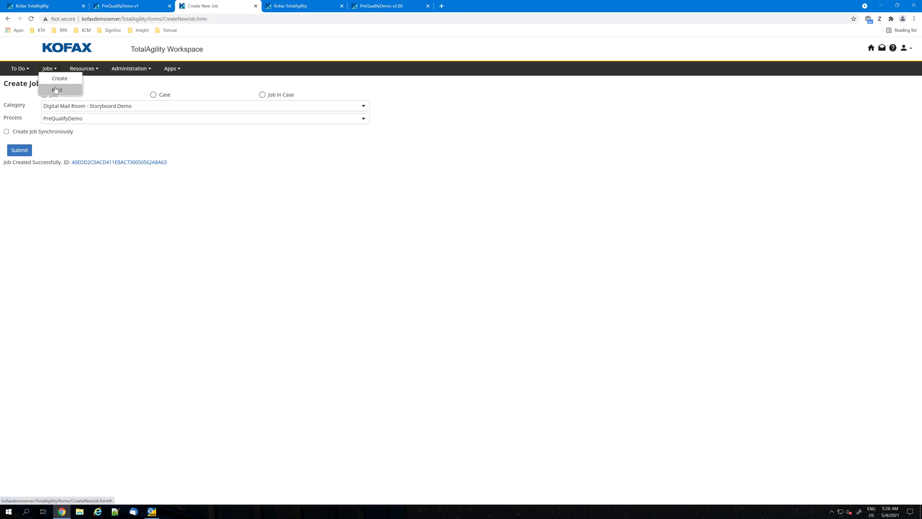
pyautogui.click(21, 70)
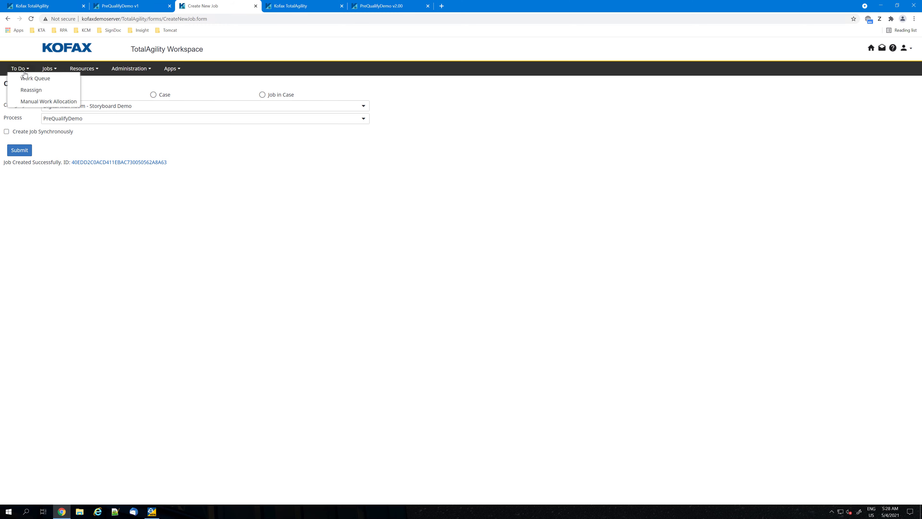
pyautogui.click(26, 83)
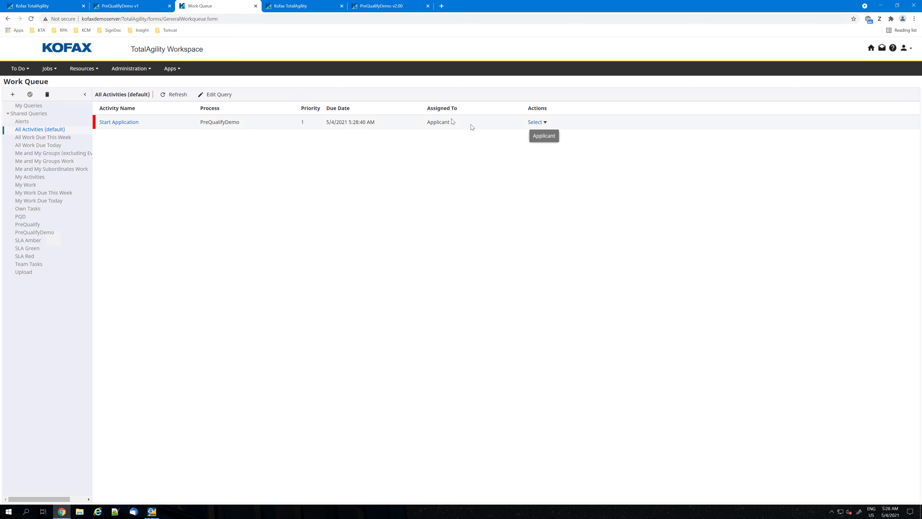
pyautogui.click(129, 122)
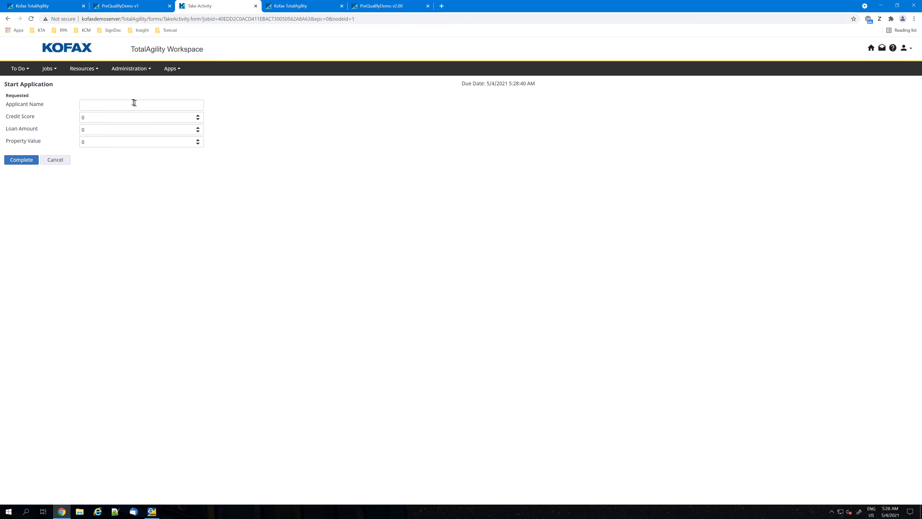
# Enter the applicant's name, credit score 740, loan amount 100000 and property value 120000, and complete the Start Application task.
pyautogui.click(133, 103)
pyautogui.write('John Doe')
pyautogui.press('Tab')
pyautogui.write('740')
pyautogui.press('Tab')
pyautogui.write('1000')
pyautogui.press('Tab')
pyautogui.write('12000')
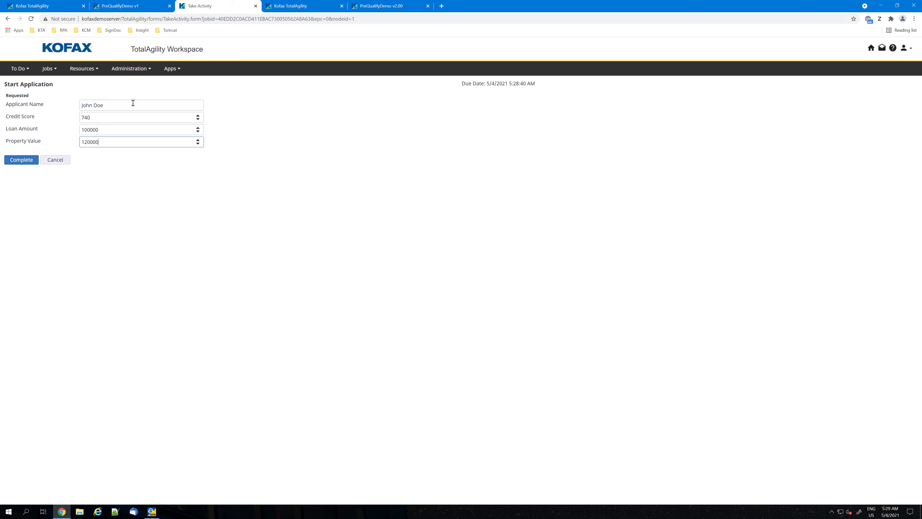
pyautogui.click(21, 160)
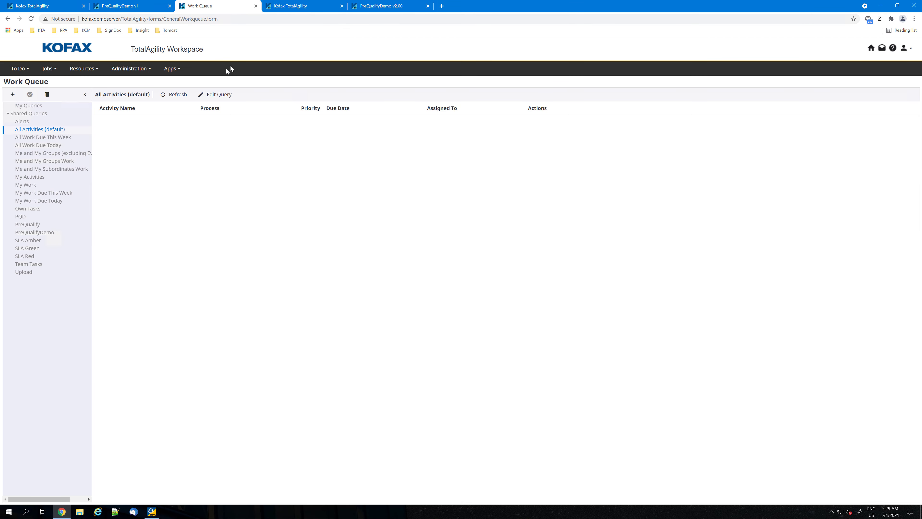
# Refresh the work queue, view the live jobs list, and recheck the queue for the job's pending activity.
pyautogui.click(174, 97)
pyautogui.click(52, 70)
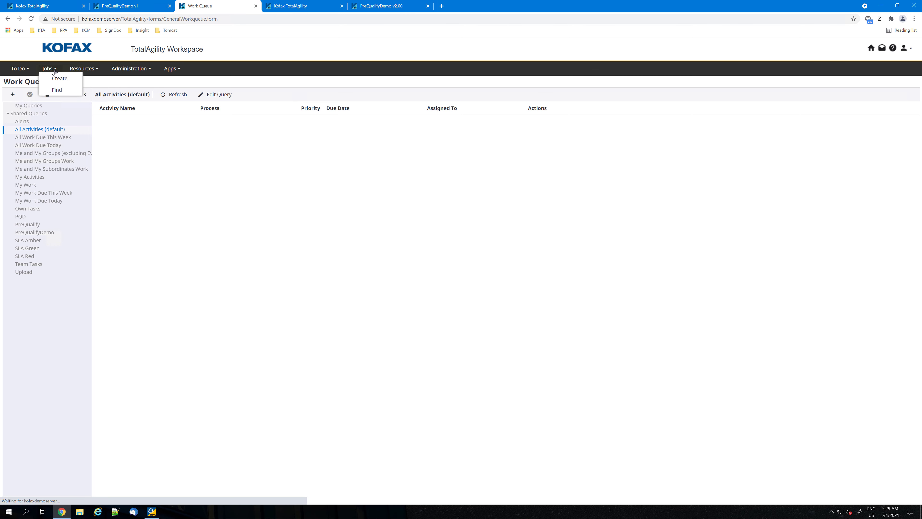
pyautogui.click(54, 91)
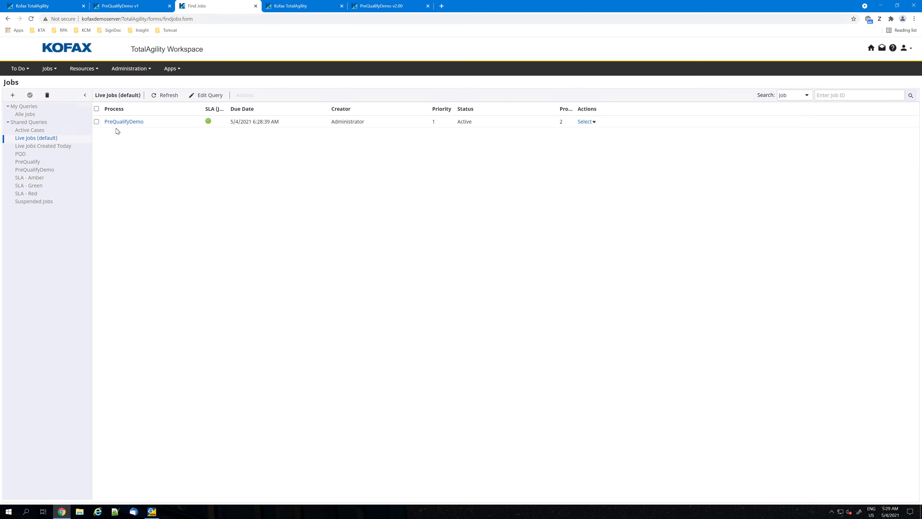
pyautogui.click(24, 71)
pyautogui.click(26, 83)
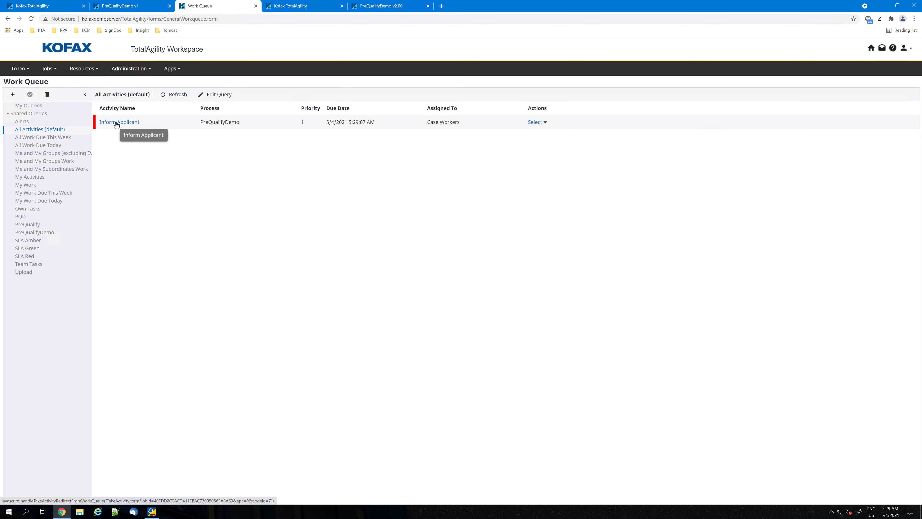
# Open the active PreQualifyDemo job from the live jobs list and view the values of its variables.
pyautogui.click(55, 72)
pyautogui.click(53, 90)
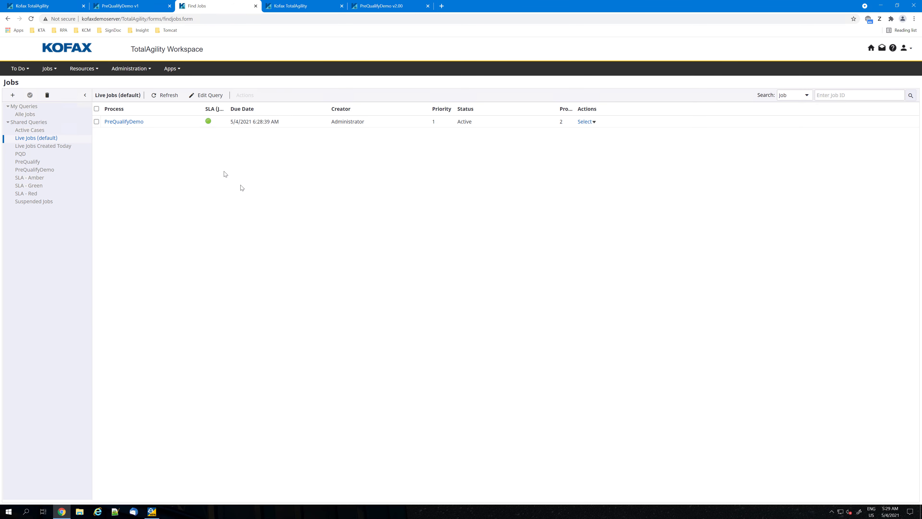
pyautogui.click(127, 124)
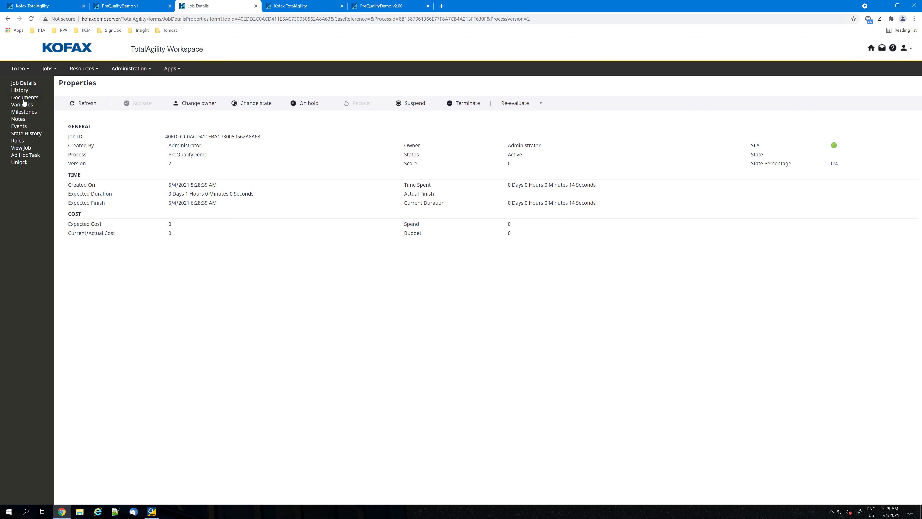
pyautogui.click(23, 105)
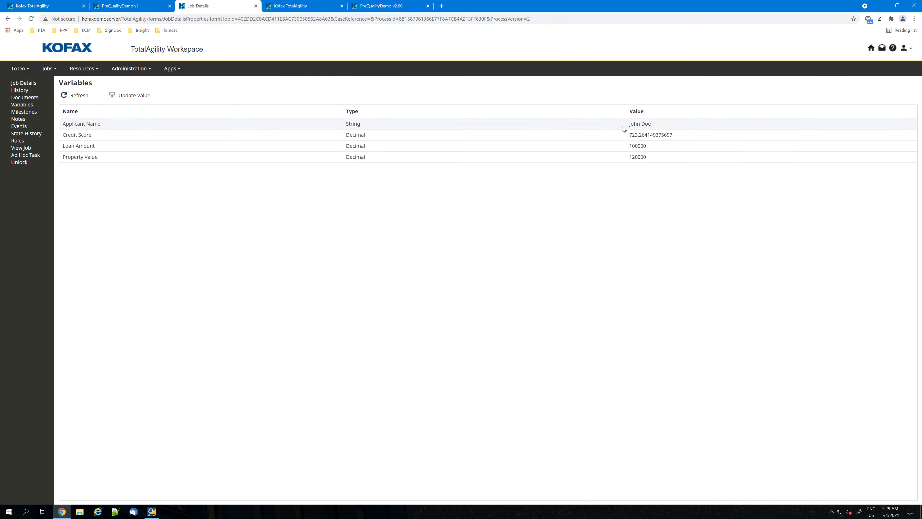